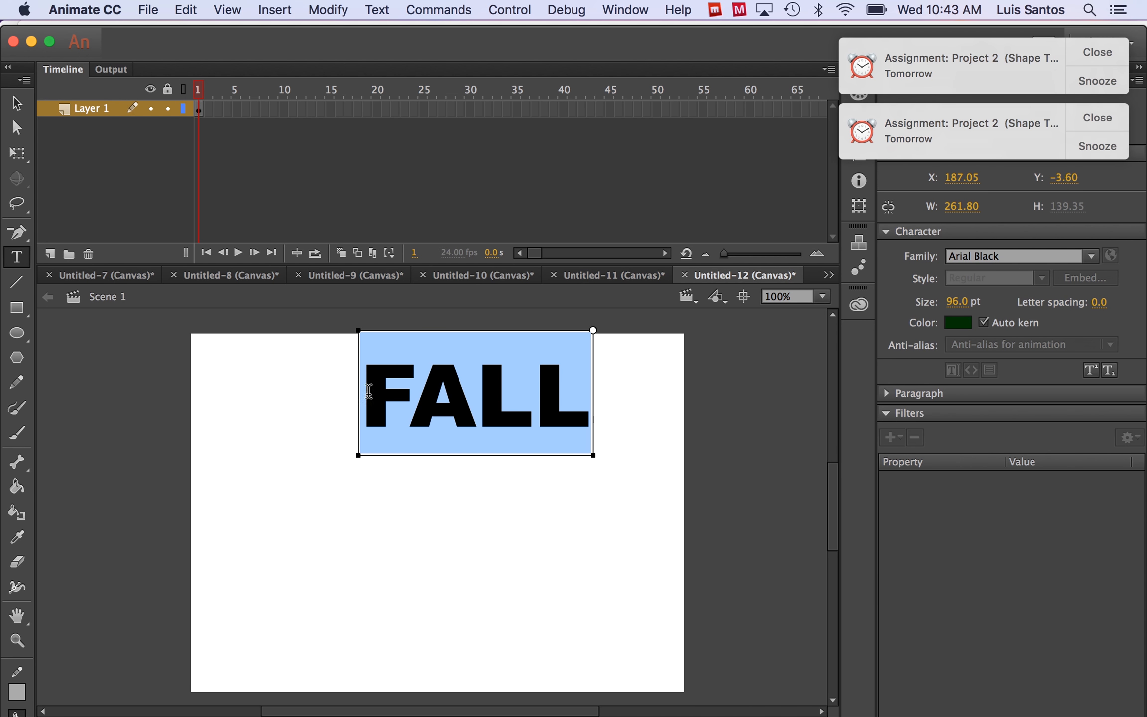
Step: Try a font size of 67 pt on the FALL text and return it to 96 pt
{"action": "left_click", "coordinate": [950, 302]}
{"action": "type", "text": "67"}
{"action": "key", "text": "Return"}
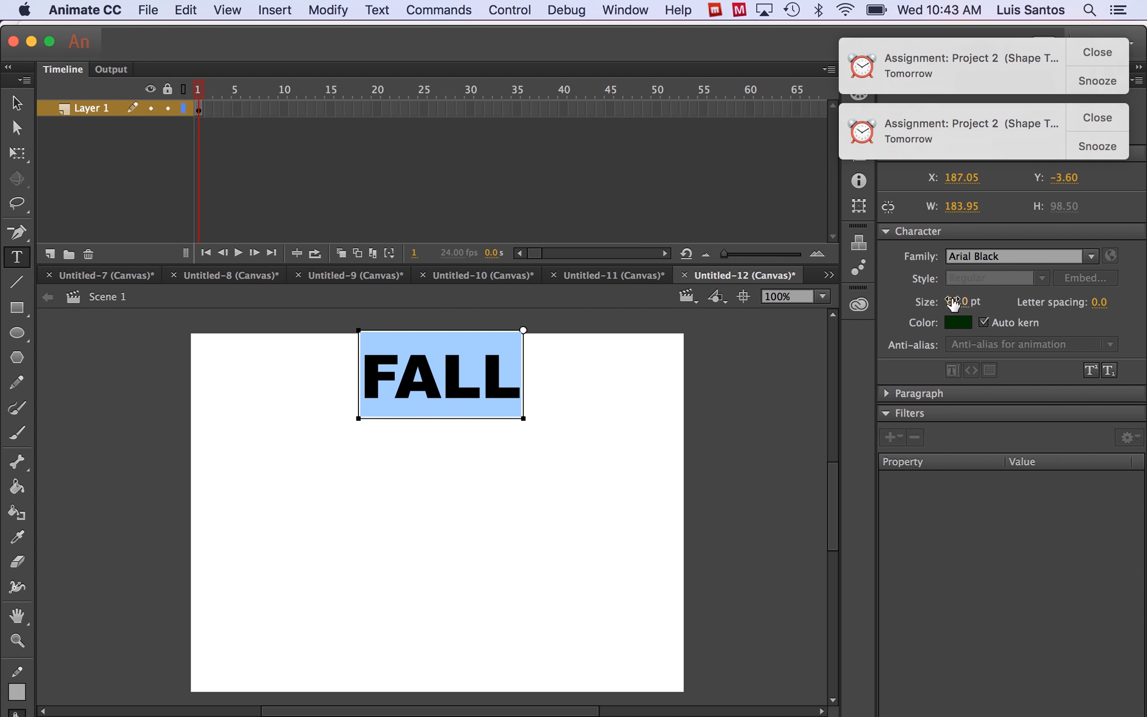
{"action": "left_click_drag", "start_coordinate": [950, 308], "coordinate": [949, 229]}
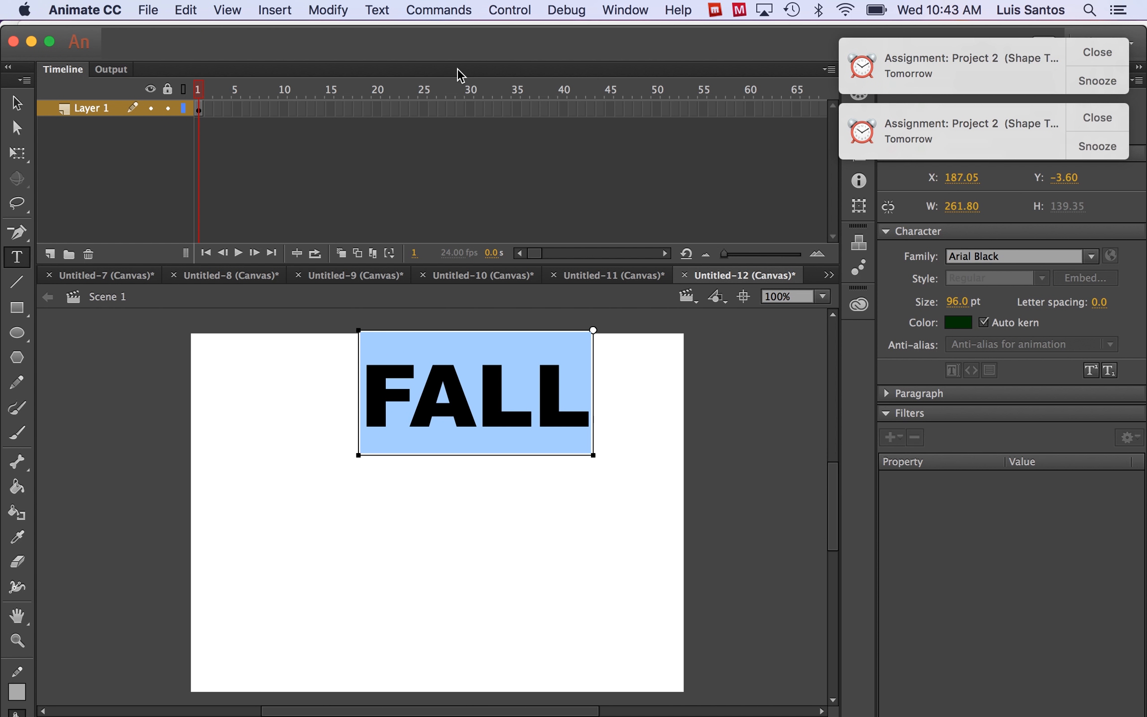
Step: Move the FALL text to about X 162, Y -12 near the stage's upper edge
{"action": "left_click", "coordinate": [16, 103]}
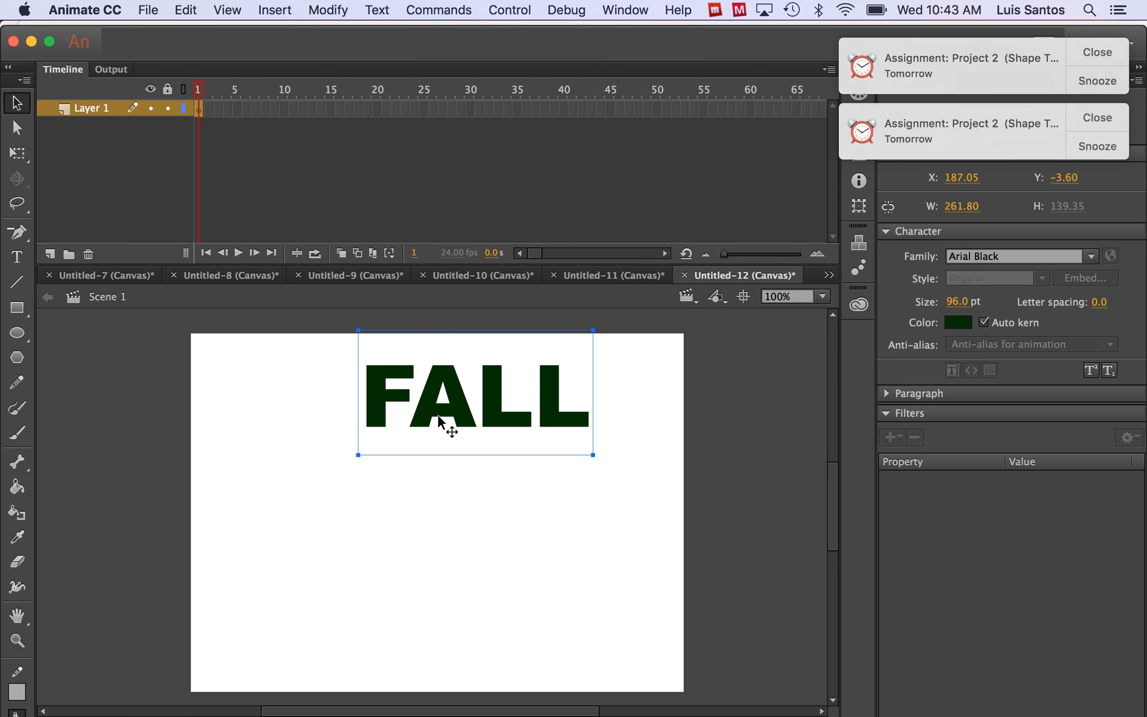
{"action": "left_click_drag", "start_coordinate": [448, 416], "coordinate": [471, 396]}
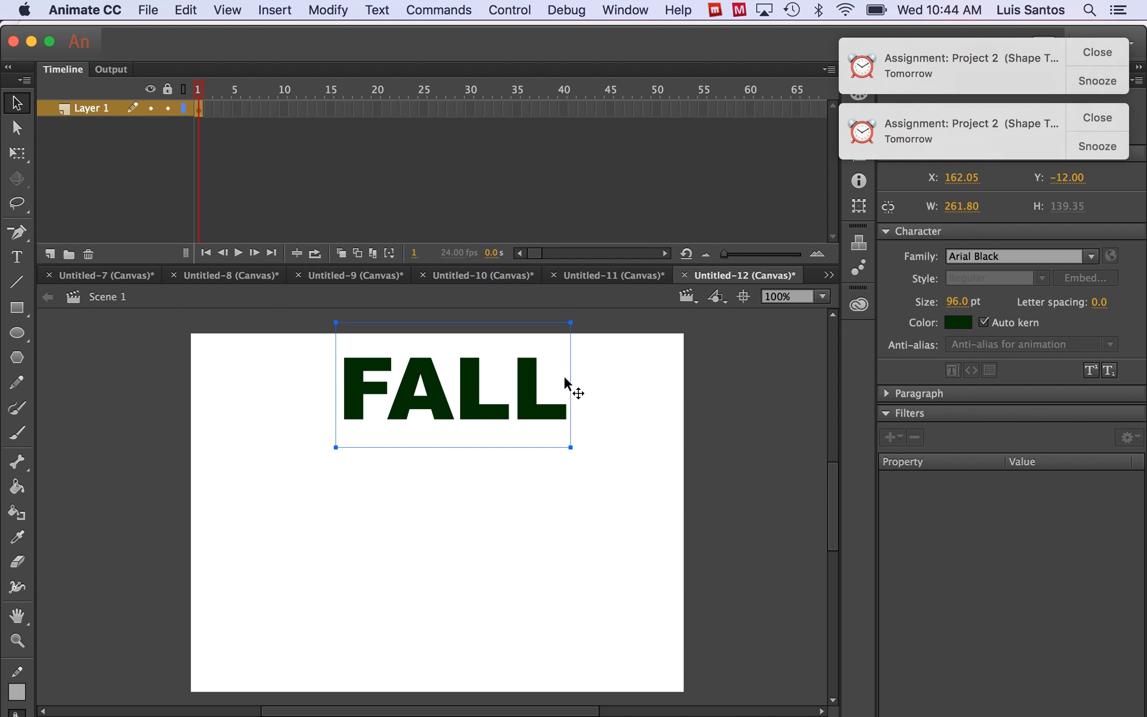
Step: Add a second layer and rename Layer 1, which holds the FALL text, as Mask1
{"action": "left_click", "coordinate": [50, 255]}
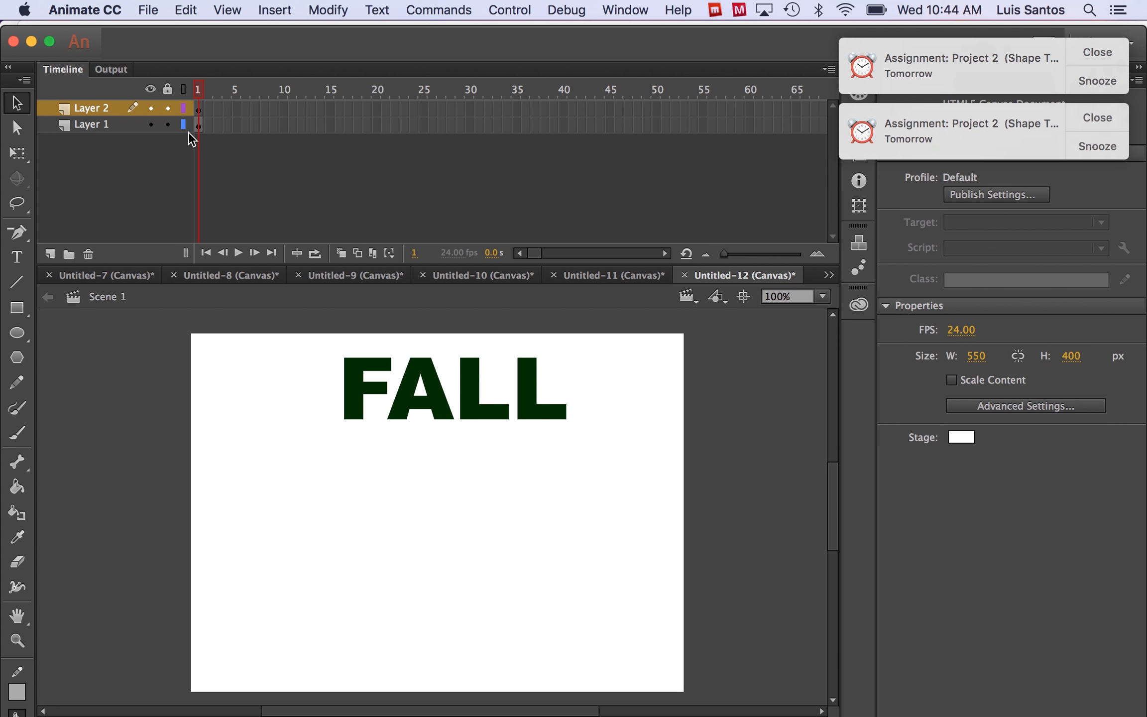
{"action": "double_click", "coordinate": [94, 126]}
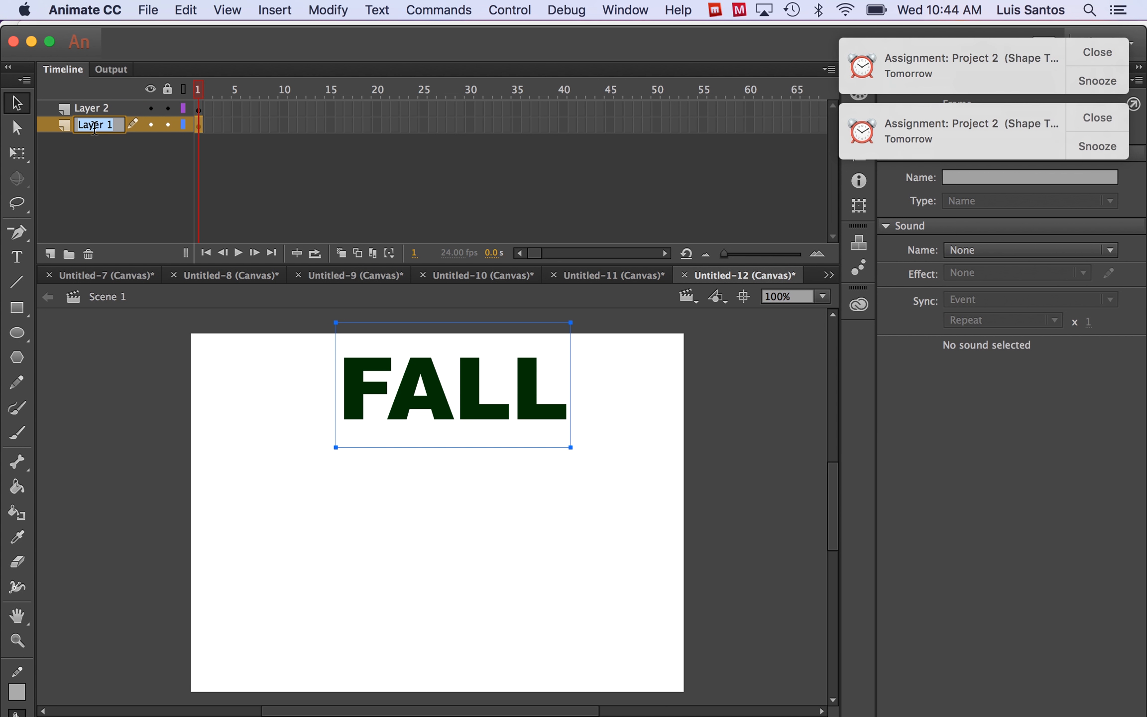
{"action": "type", "text": "Mask1"}
{"action": "left_click", "coordinate": [124, 165]}
Step: Move the Mask1 layer above Layer 2 and rename Layer 2 as Fall
{"action": "left_click", "coordinate": [66, 126]}
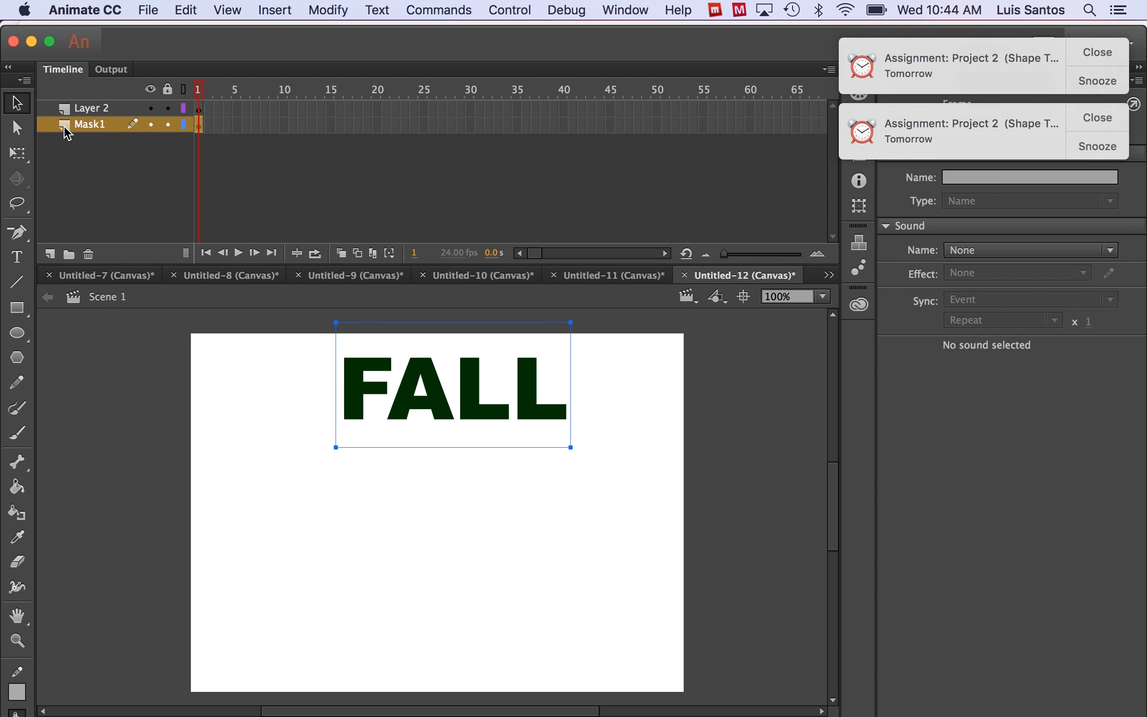
{"action": "left_click_drag", "start_coordinate": [66, 124], "coordinate": [65, 109]}
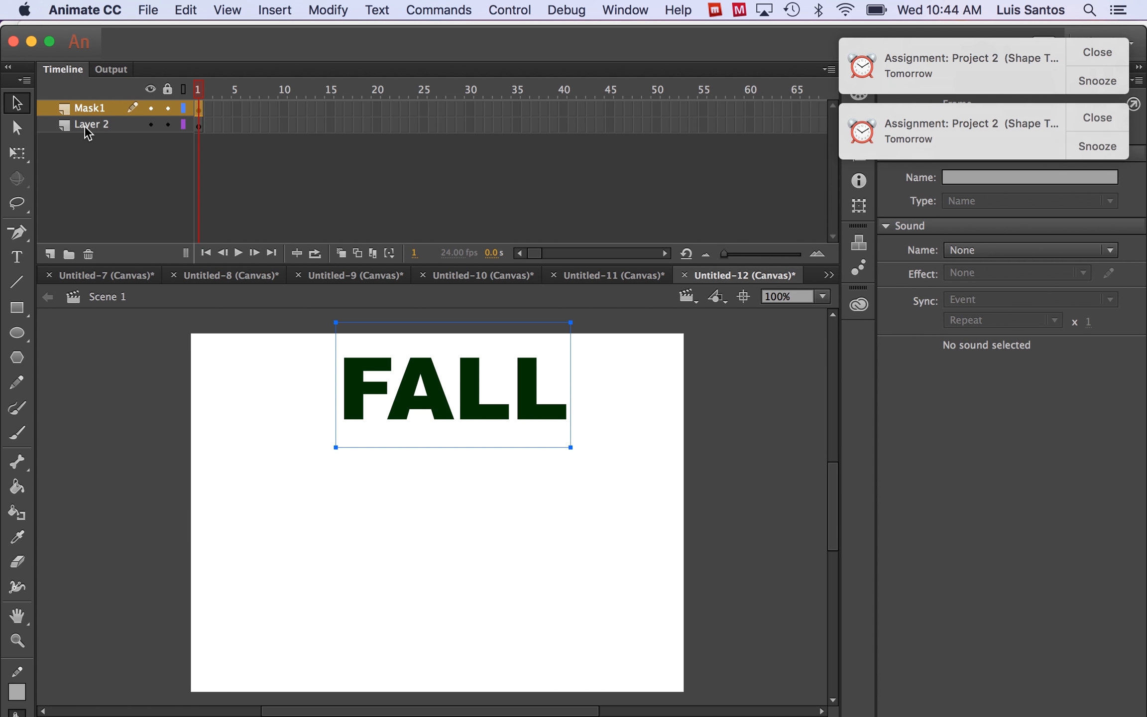
{"action": "left_click", "coordinate": [87, 130]}
{"action": "double_click", "coordinate": [86, 125]}
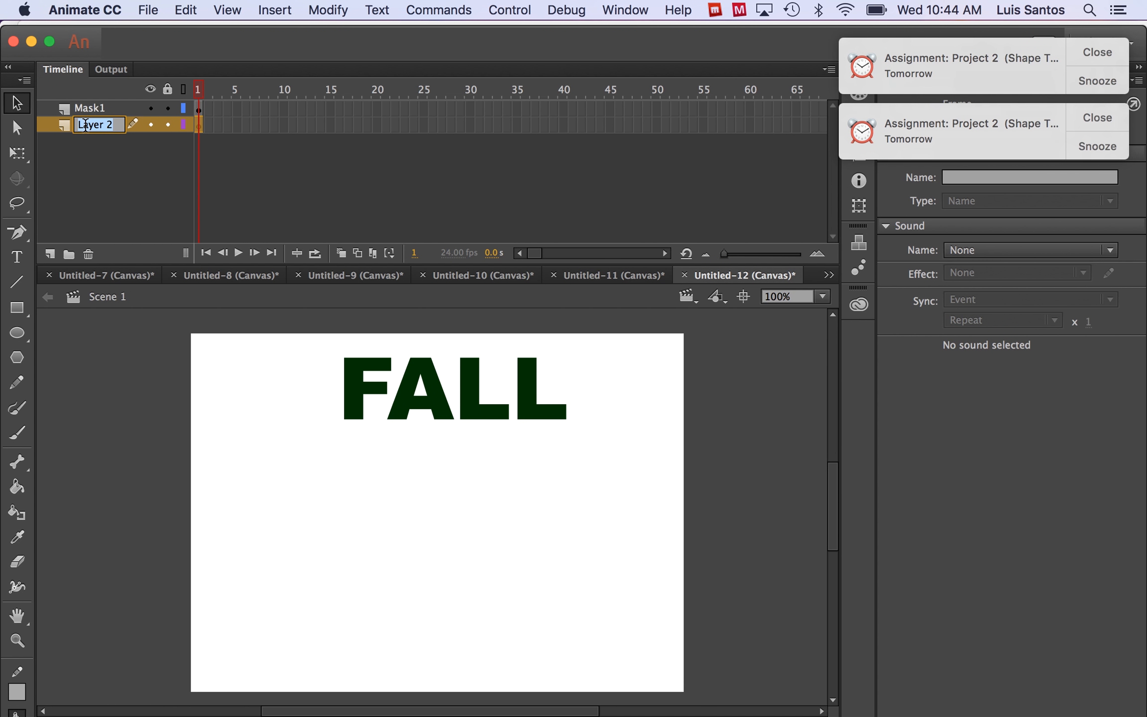
{"action": "type", "text": "Fall"}
{"action": "left_click", "coordinate": [106, 188]}
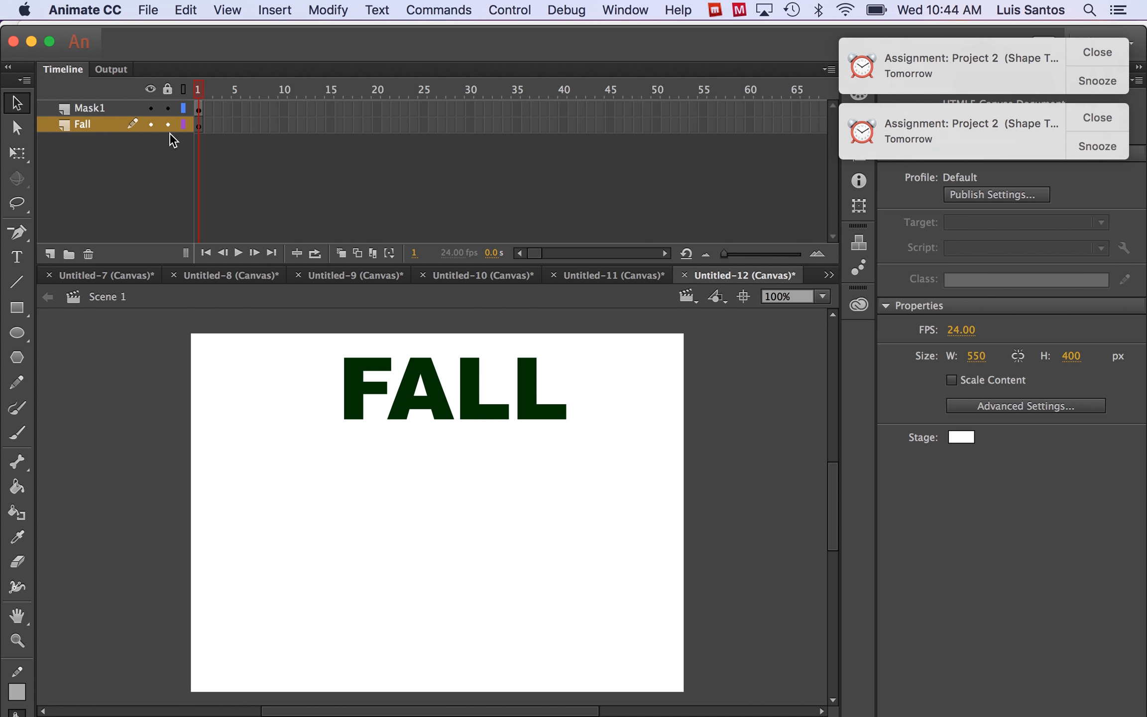
Step: Import the image FAll.jpg to the stage on the Fall layer
{"action": "left_click", "coordinate": [148, 10]}
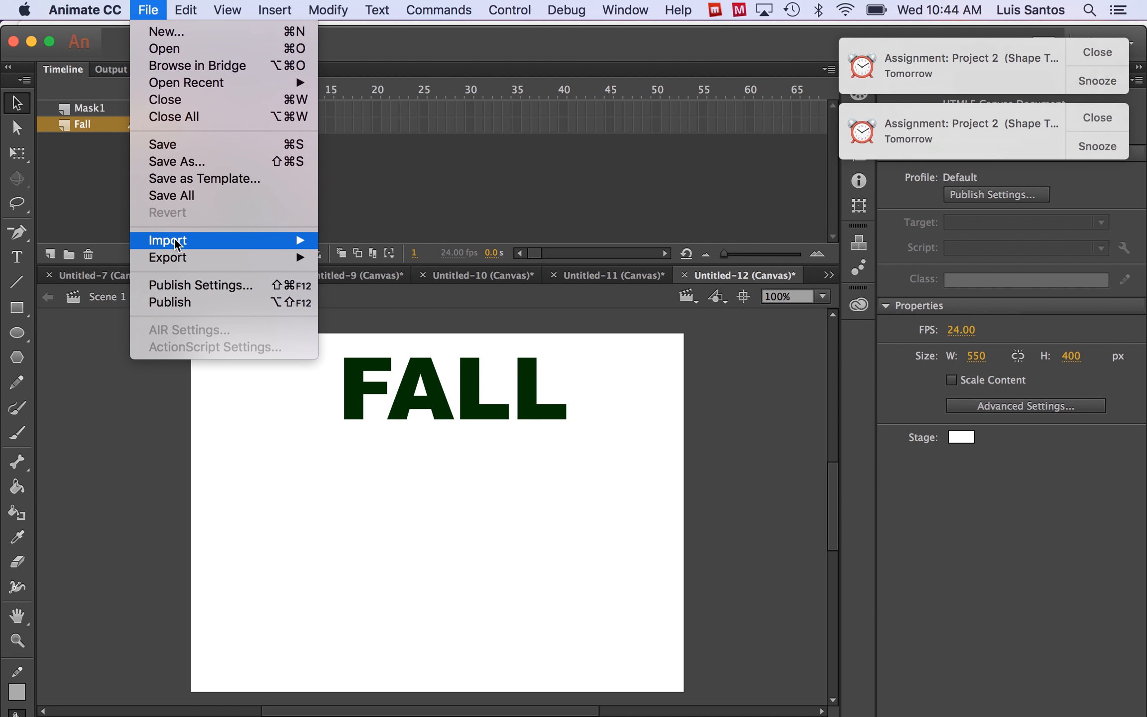
{"action": "mouse_move", "coordinate": [301, 240]}
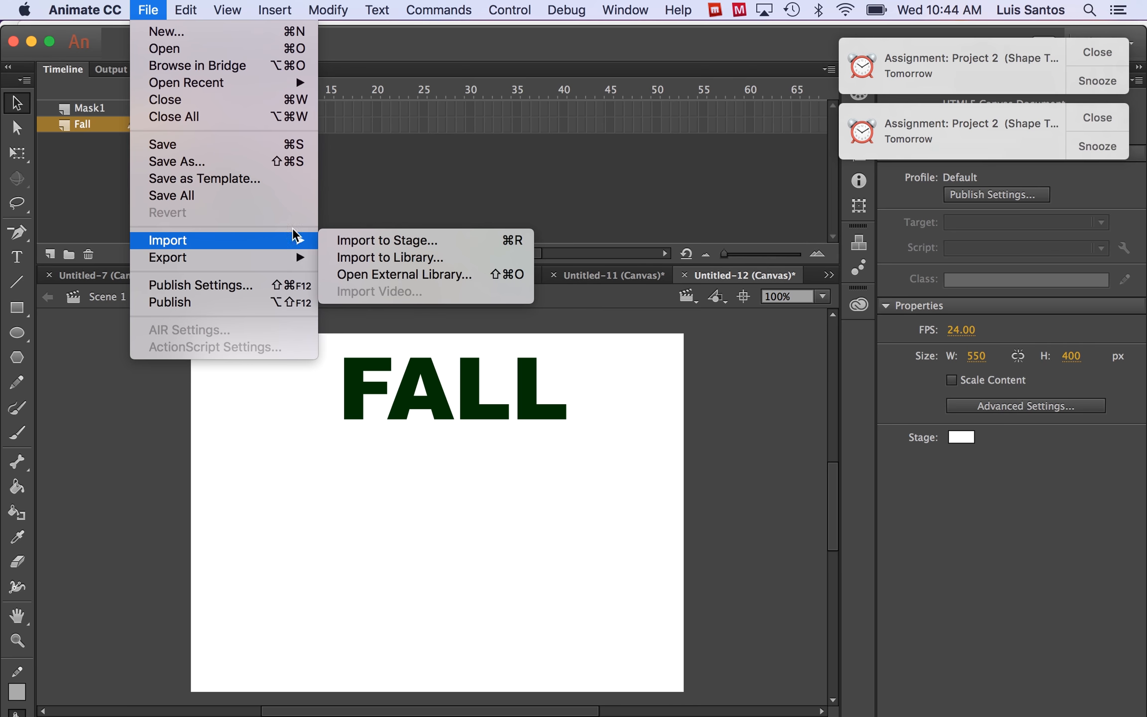
{"action": "left_click", "coordinate": [363, 245]}
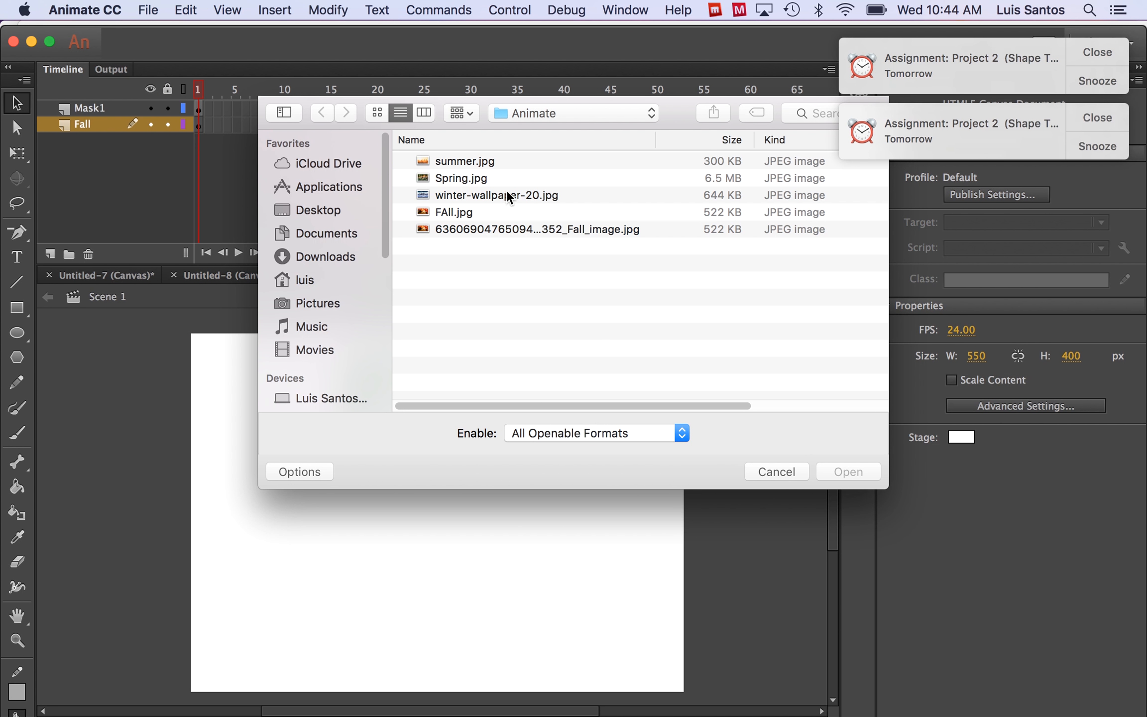
{"action": "left_click", "coordinate": [455, 213]}
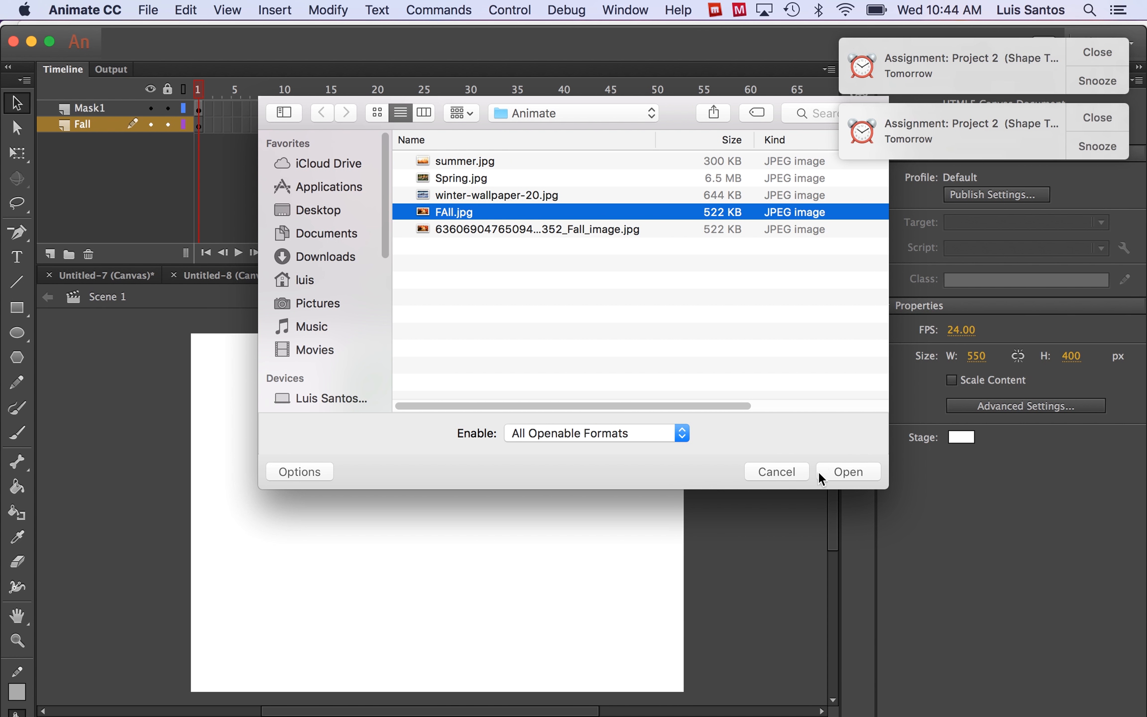
{"action": "left_click", "coordinate": [847, 472]}
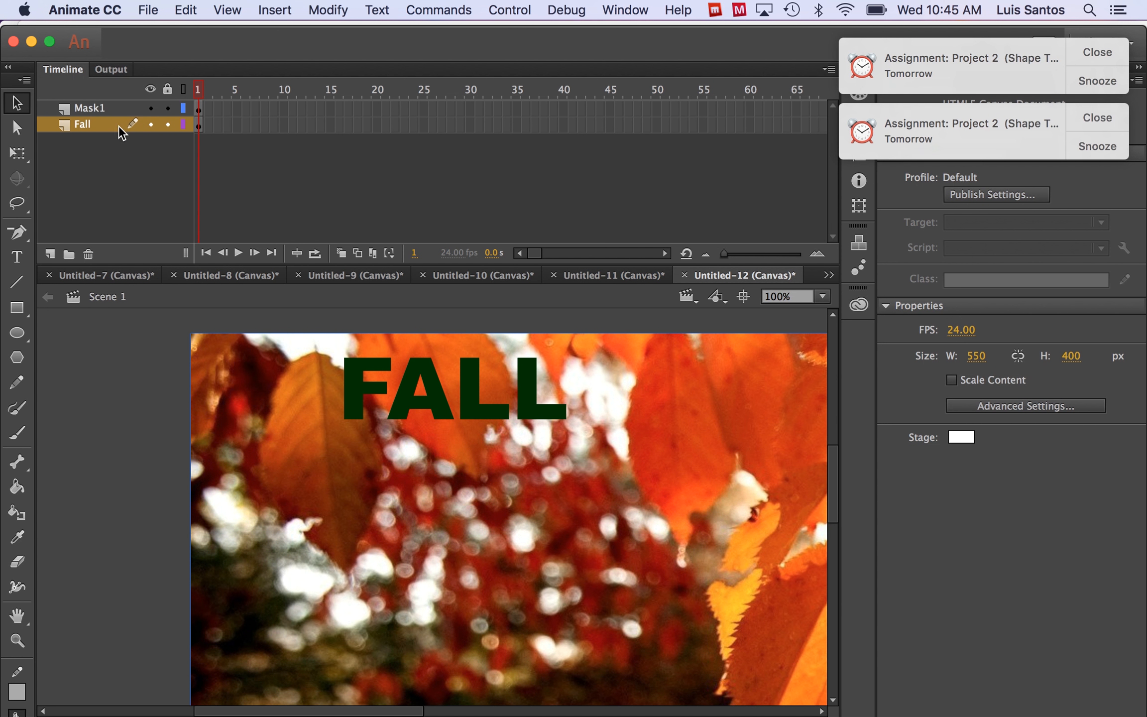
Step: Set the Mask1 layer's type to Mask and the Fall layer's type to Masked
{"action": "double_click", "coordinate": [63, 106]}
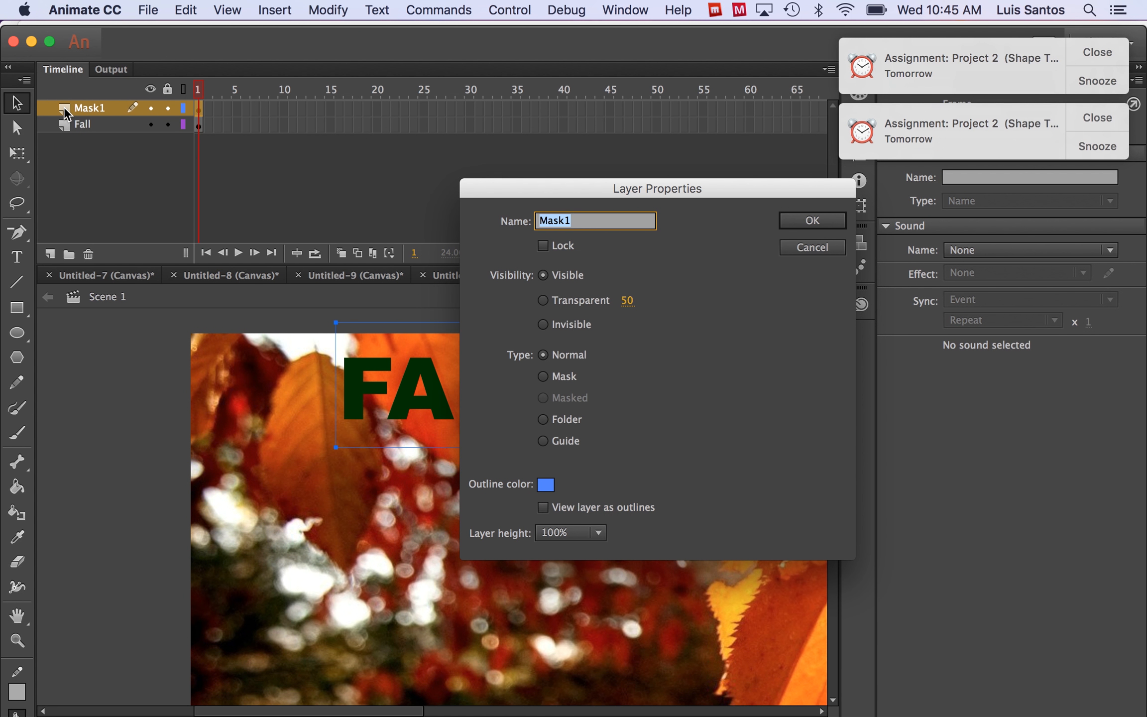
{"action": "left_click", "coordinate": [542, 377]}
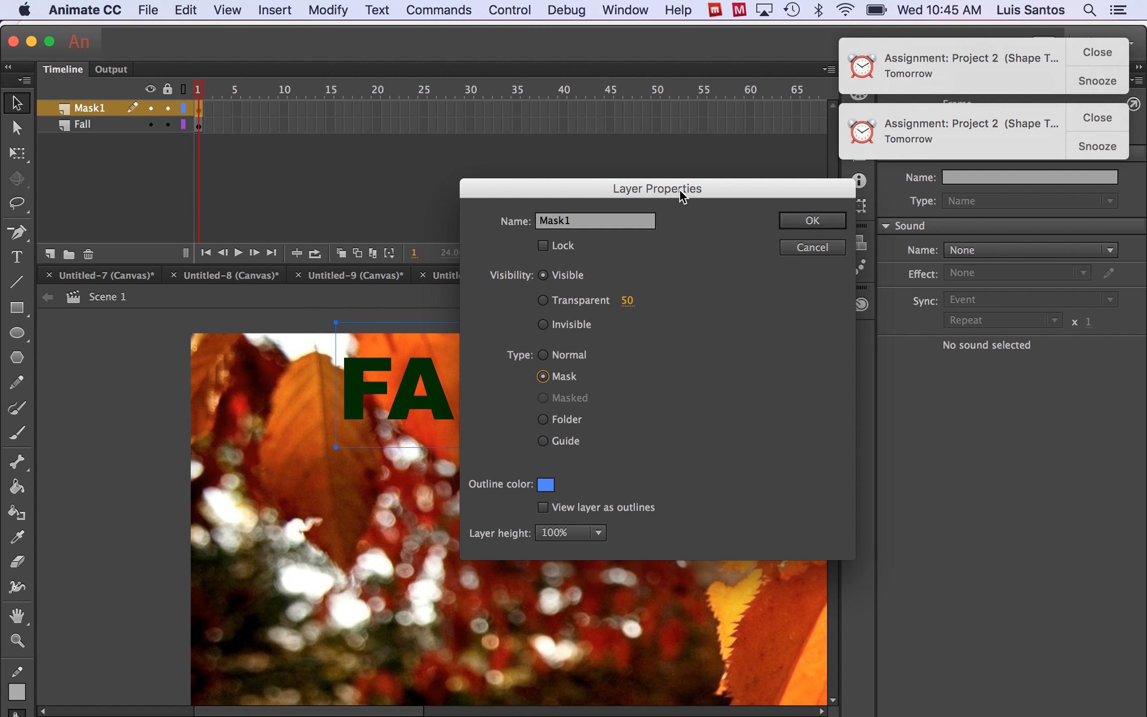
{"action": "left_click", "coordinate": [805, 224]}
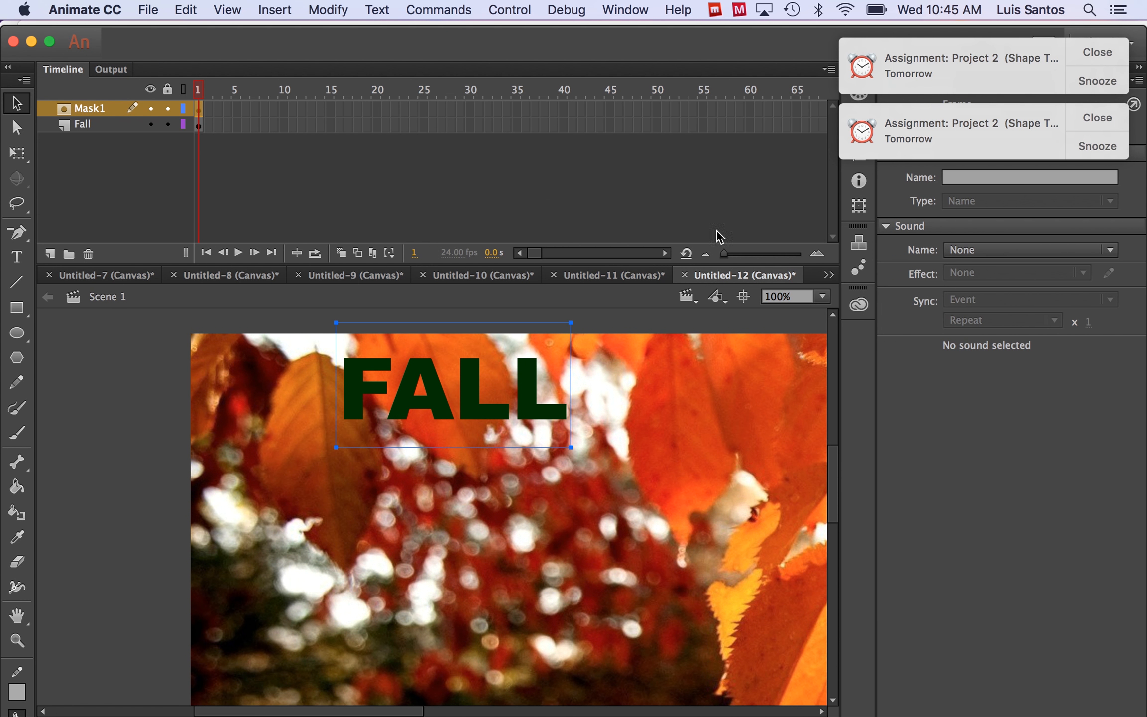
{"action": "double_click", "coordinate": [63, 123]}
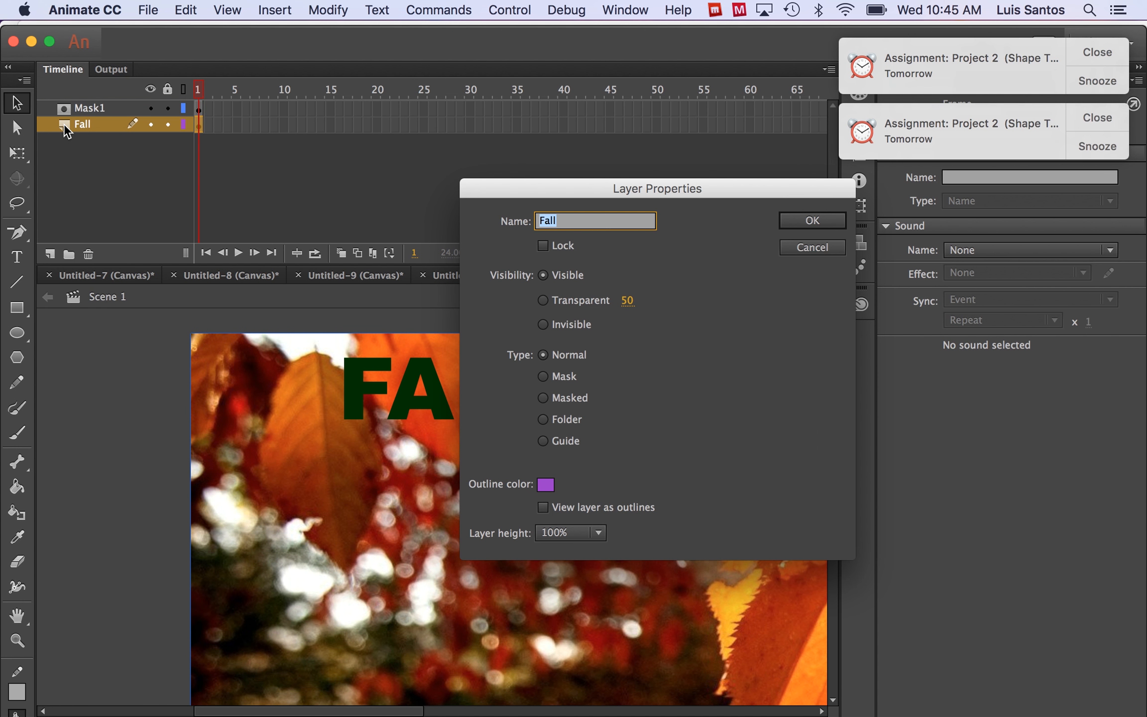
{"action": "left_click", "coordinate": [544, 398]}
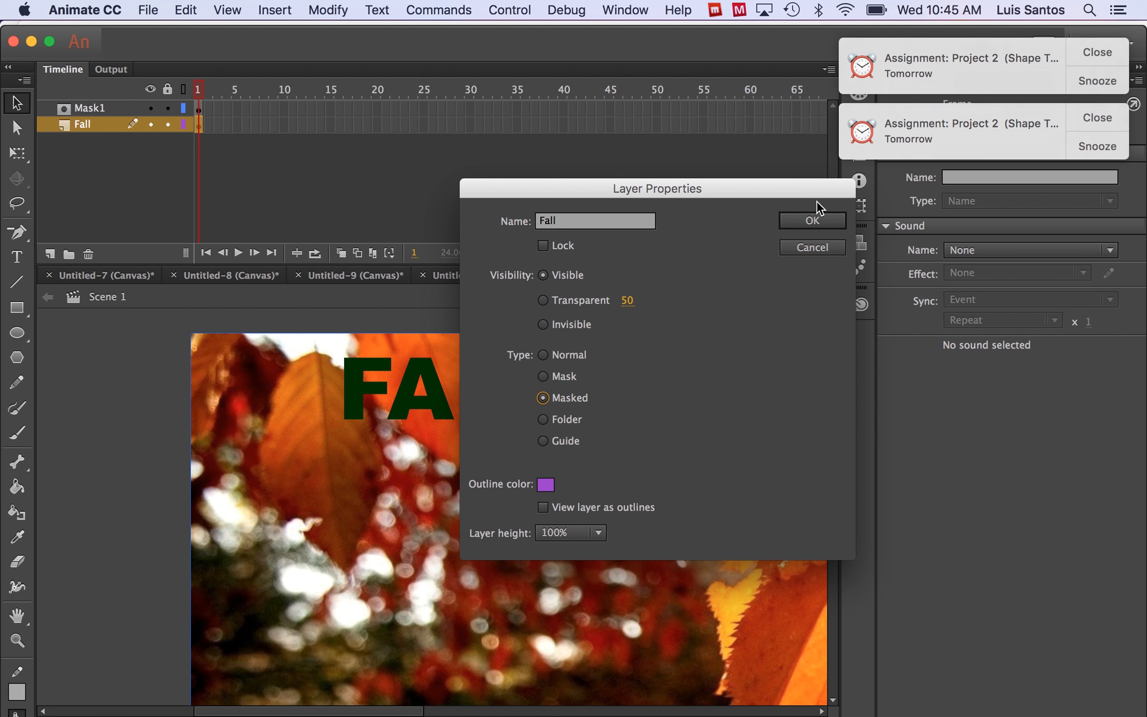
{"action": "left_click", "coordinate": [810, 221]}
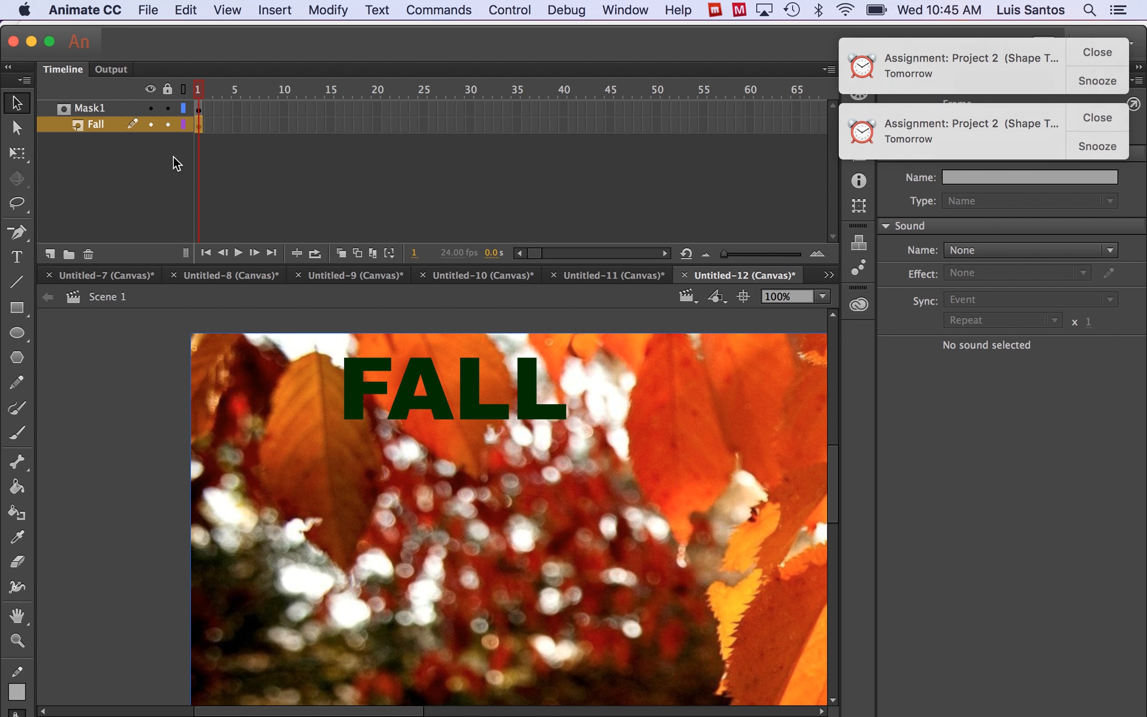
Step: Lock the Mask1 and Fall layers to preview the mask effect, and unlock both for editing
{"action": "left_click", "coordinate": [168, 124]}
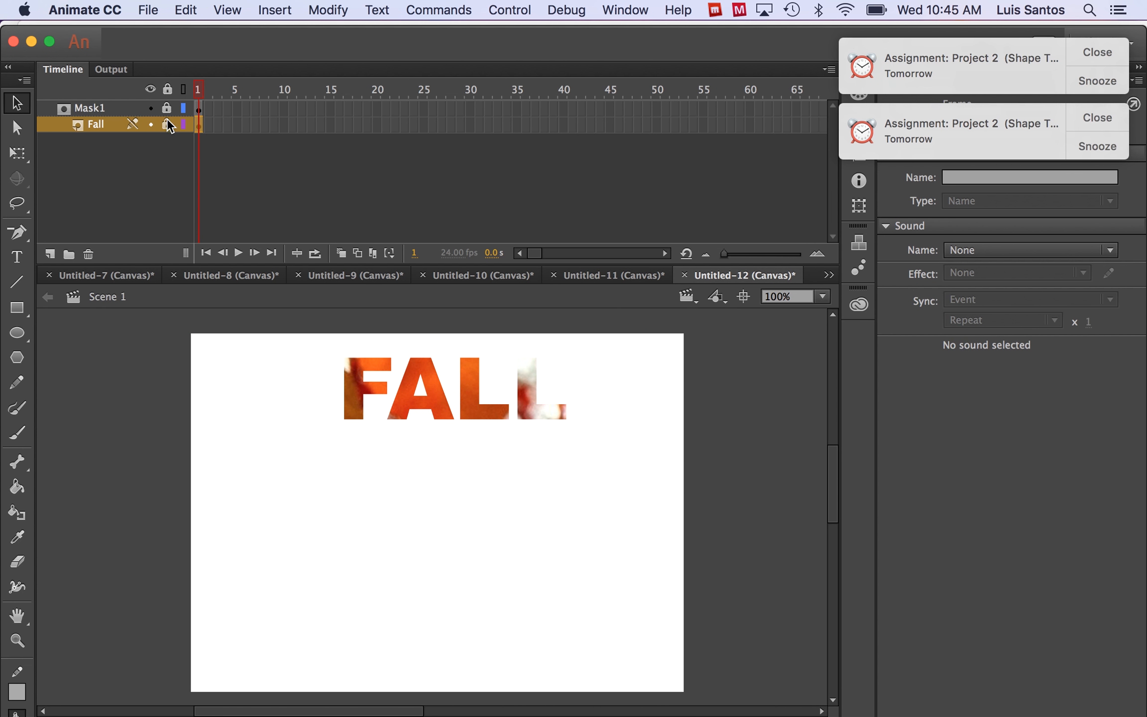
{"action": "left_click", "coordinate": [168, 108]}
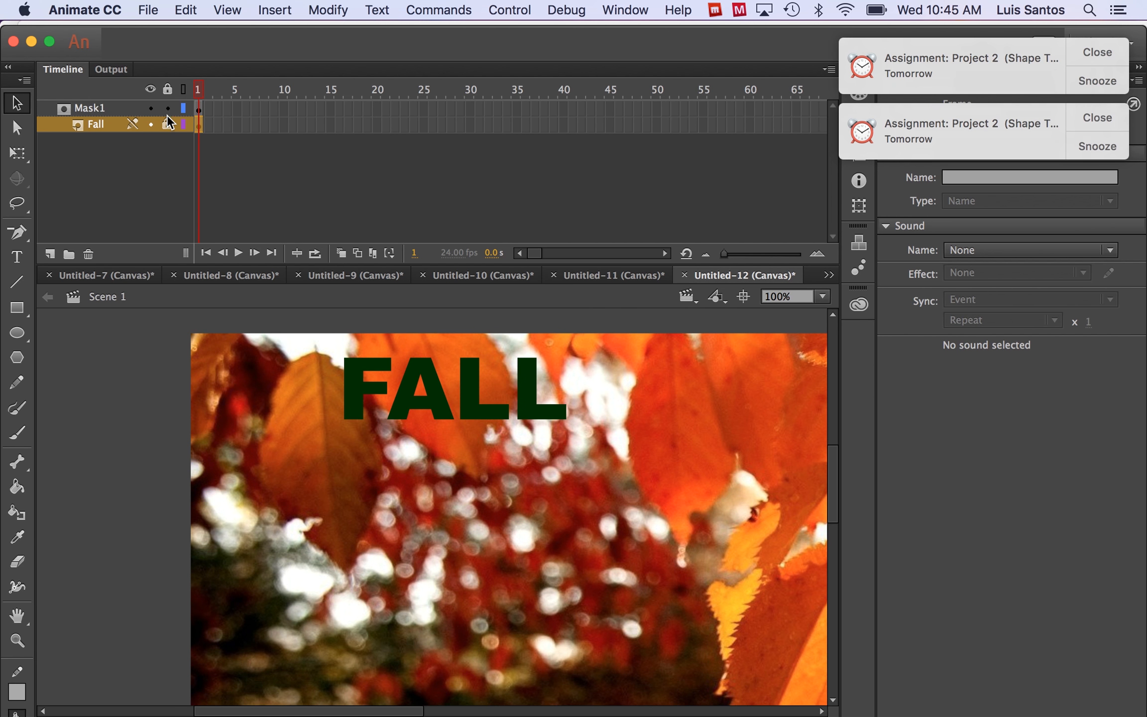
{"action": "left_click", "coordinate": [168, 125]}
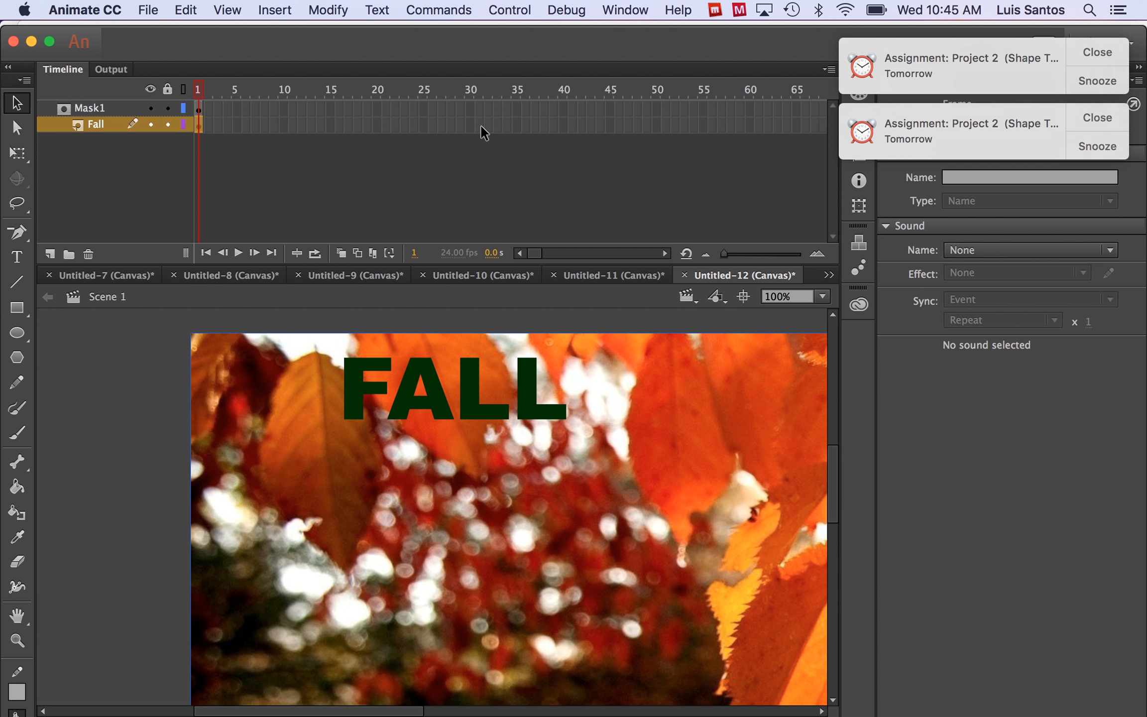
Step: Insert a keyframe at frame 30 on the Fall layer
{"action": "left_click", "coordinate": [470, 108]}
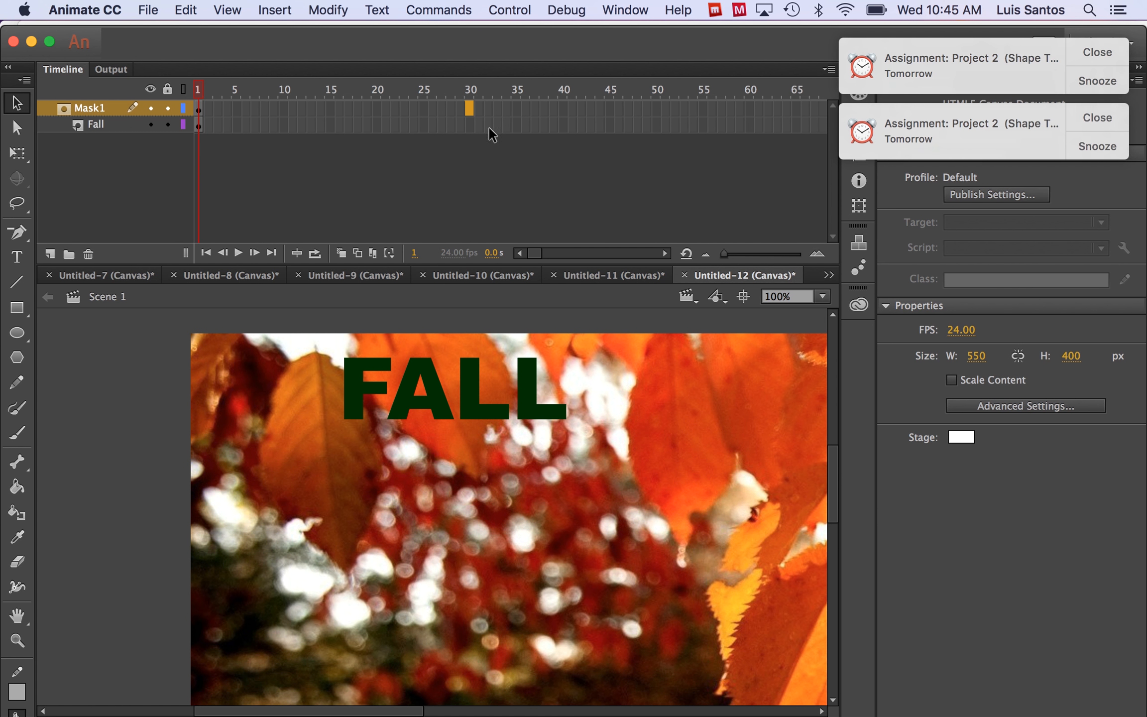
{"action": "left_click", "coordinate": [469, 126]}
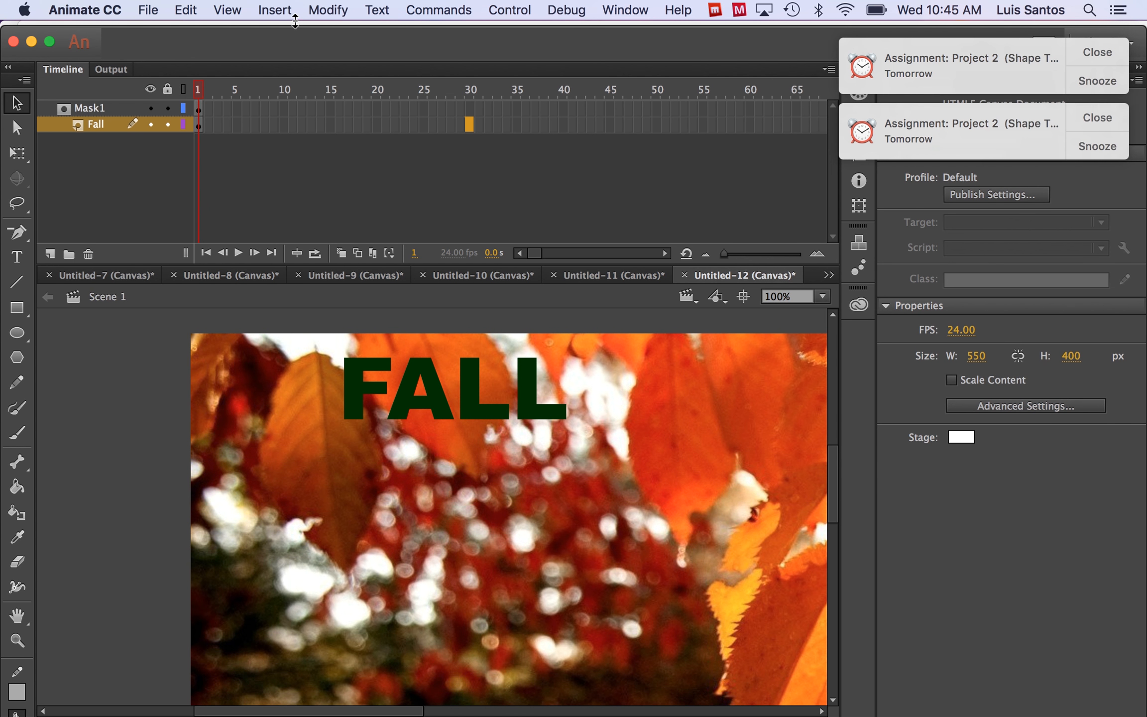
{"action": "left_click", "coordinate": [278, 13]}
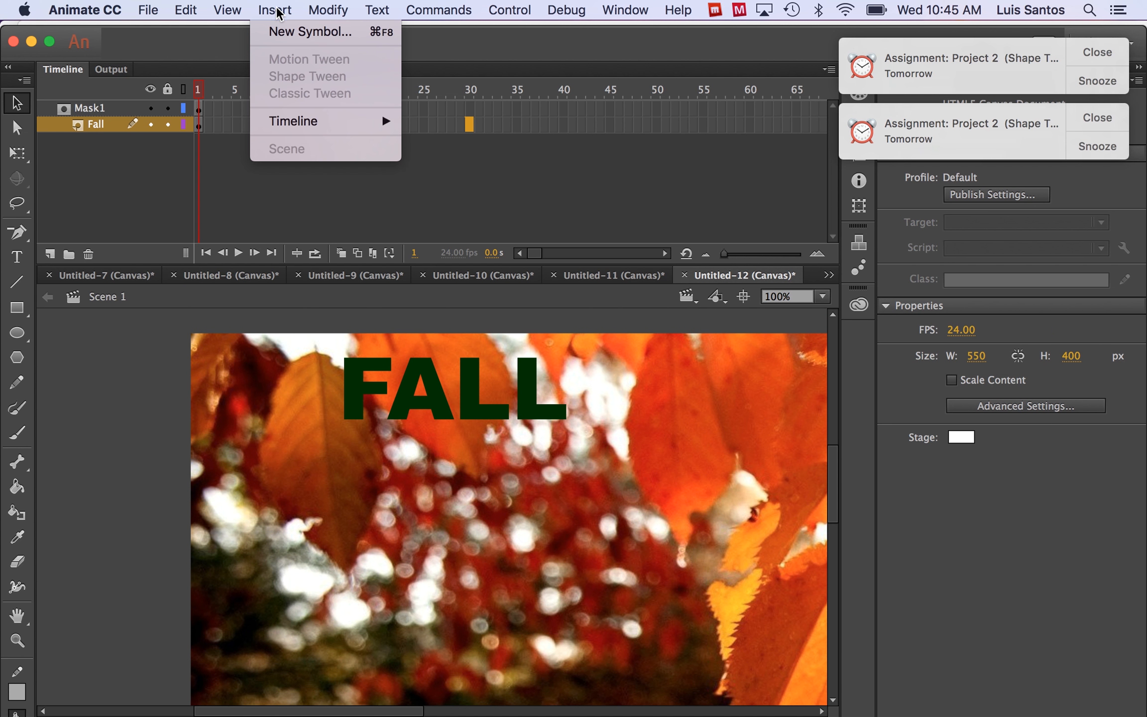
{"action": "mouse_move", "coordinate": [298, 121]}
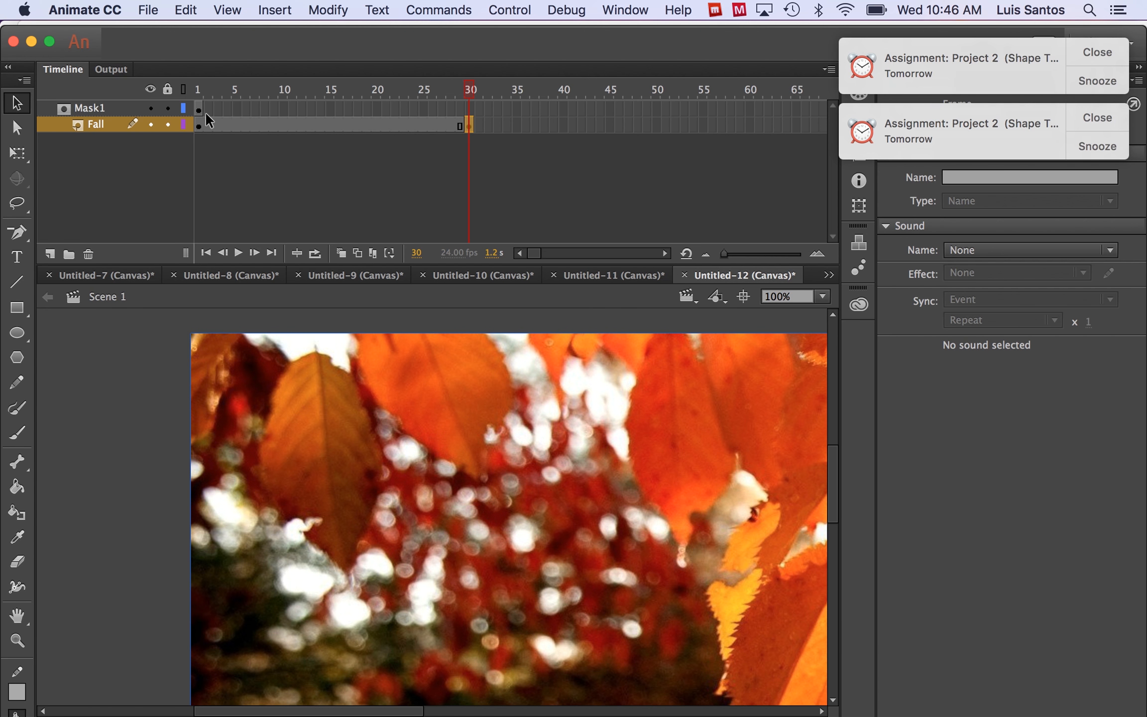
Step: Insert a keyframe at frame 30 on the Mask1 layer
{"action": "left_click", "coordinate": [471, 107]}
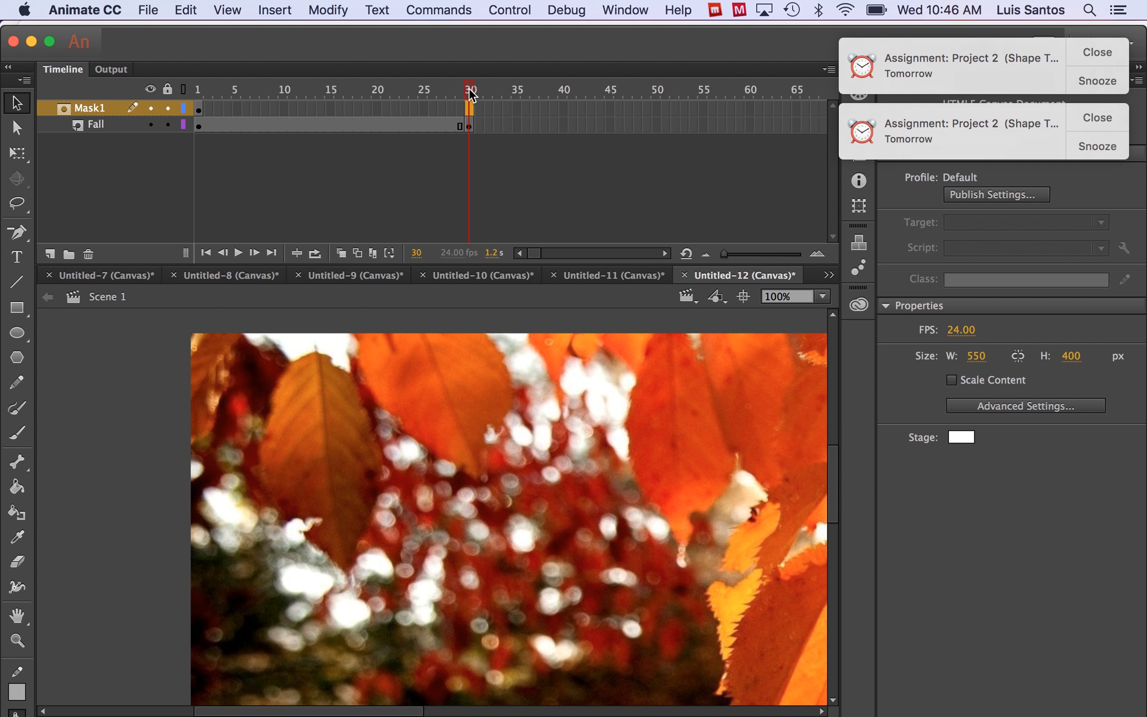
{"action": "mouse_move", "coordinate": [470, 89]}
{"action": "left_mouse_down"}
{"action": "mouse_move", "coordinate": [202, 89]}
{"action": "mouse_move", "coordinate": [471, 80]}
{"action": "left_mouse_up"}
{"action": "left_click", "coordinate": [275, 9]}
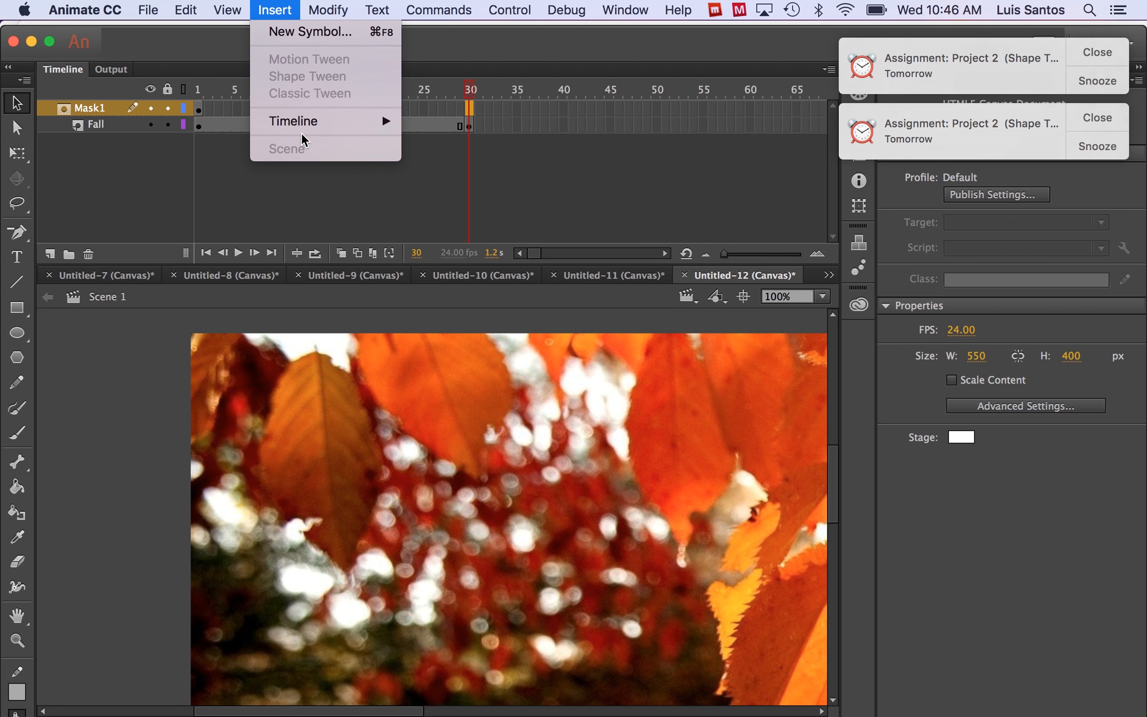
{"action": "mouse_move", "coordinate": [348, 121]}
{"action": "left_click", "coordinate": [486, 184]}
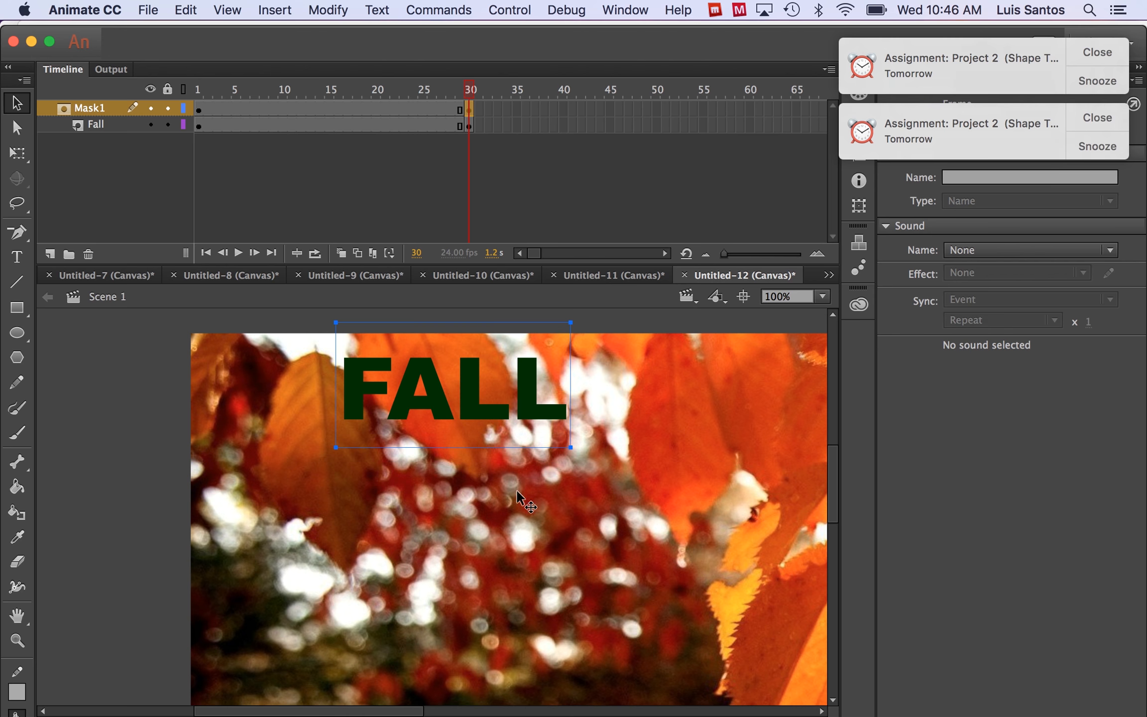
Step: Move the FALL text at frame 30 to the upper middle of the photo, at about X 942, Y 232
{"action": "key", "text": "super+minus"}
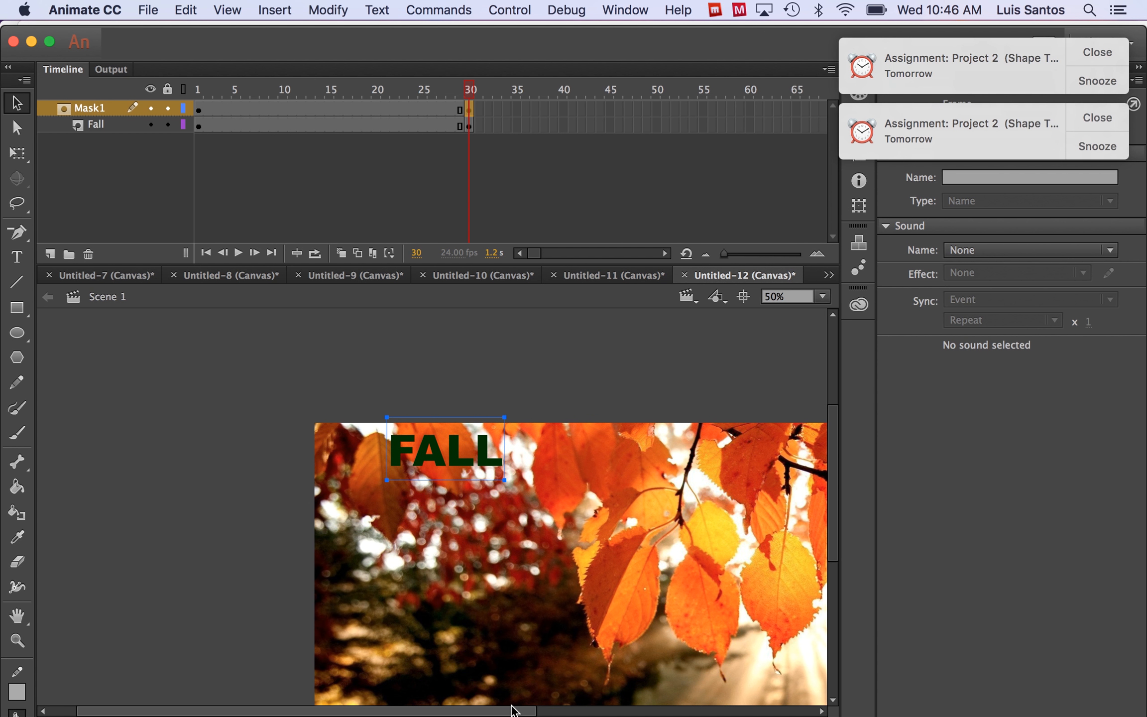
{"action": "left_click_drag", "start_coordinate": [512, 707], "coordinate": [599, 706]}
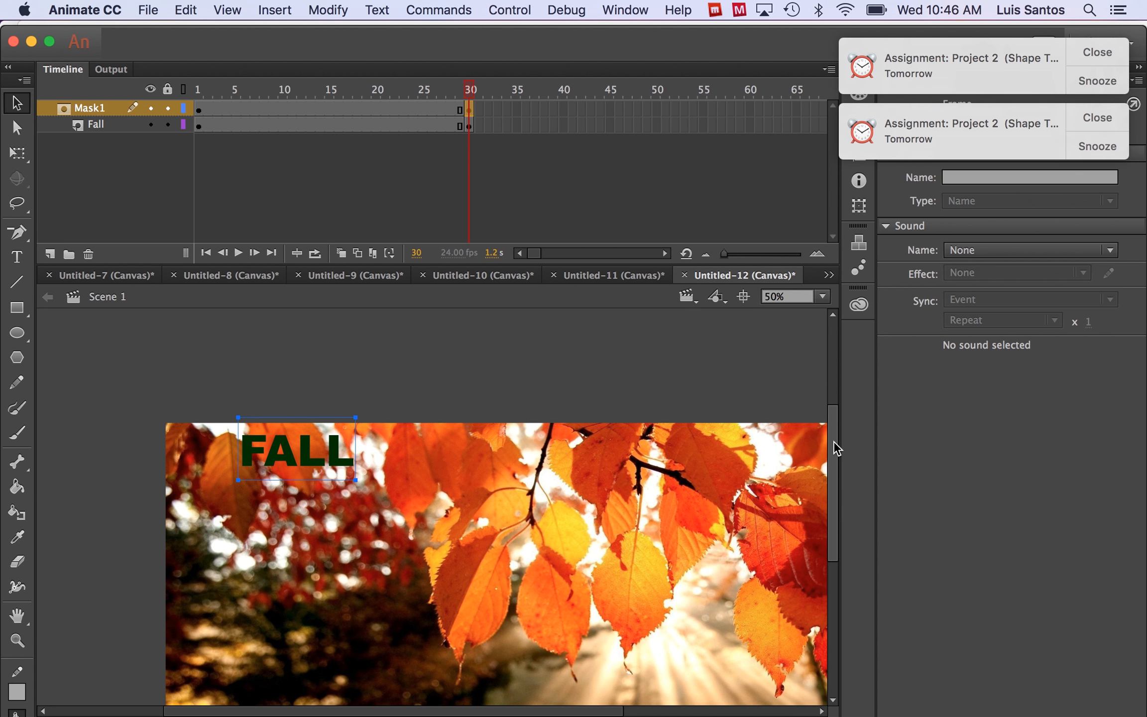
{"action": "left_click_drag", "start_coordinate": [834, 441], "coordinate": [840, 488]}
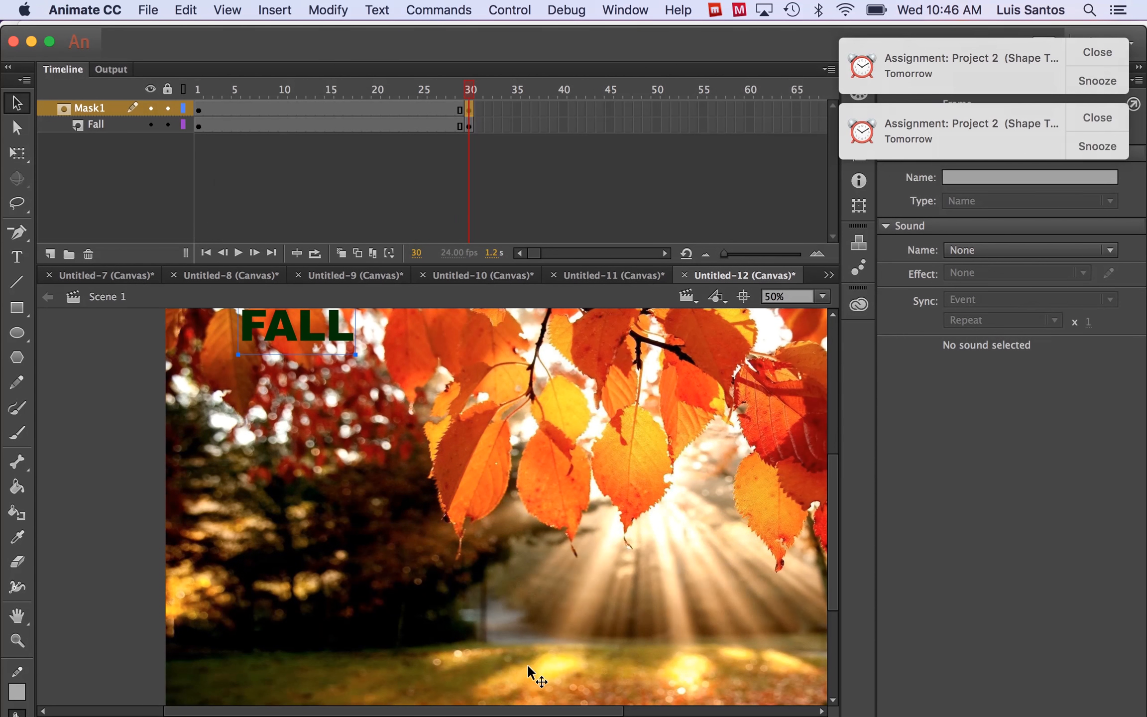
{"action": "key", "text": "super+minus"}
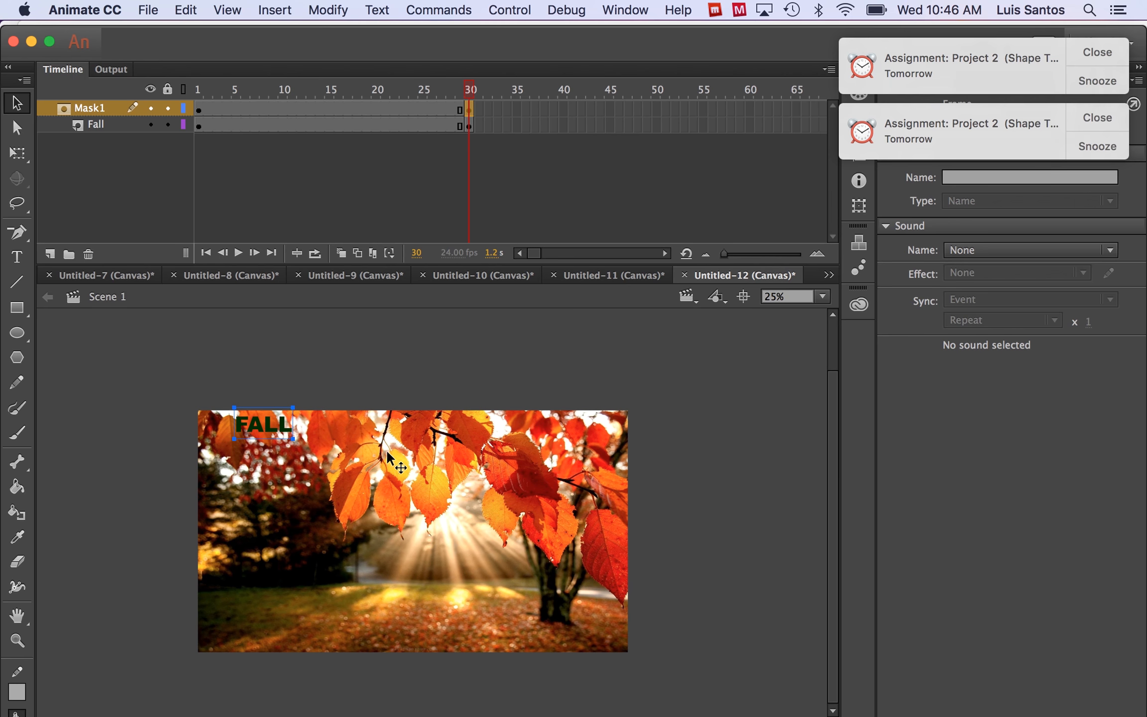
{"action": "left_click_drag", "start_coordinate": [264, 433], "coordinate": [431, 480]}
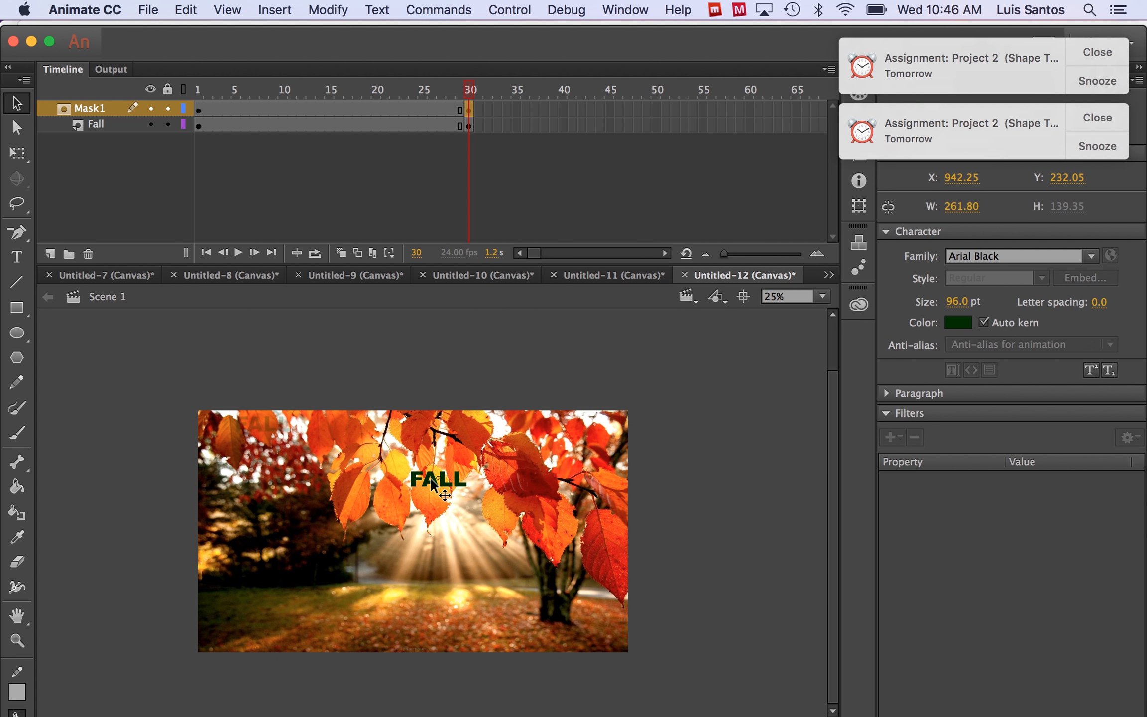
{"action": "left_click_drag", "start_coordinate": [432, 480], "coordinate": [432, 480]}
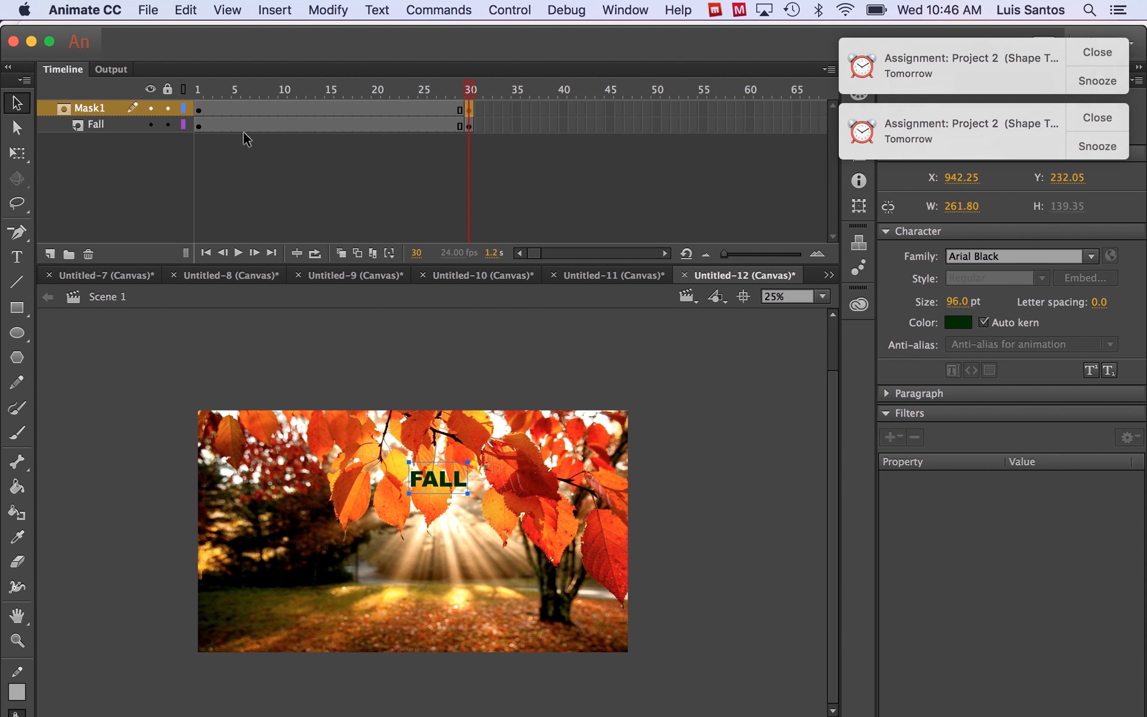
Step: Create a classic tween on the Mask1 layer between frames 1 and 30
{"action": "left_click", "coordinate": [319, 107]}
{"action": "left_click", "coordinate": [268, 11]}
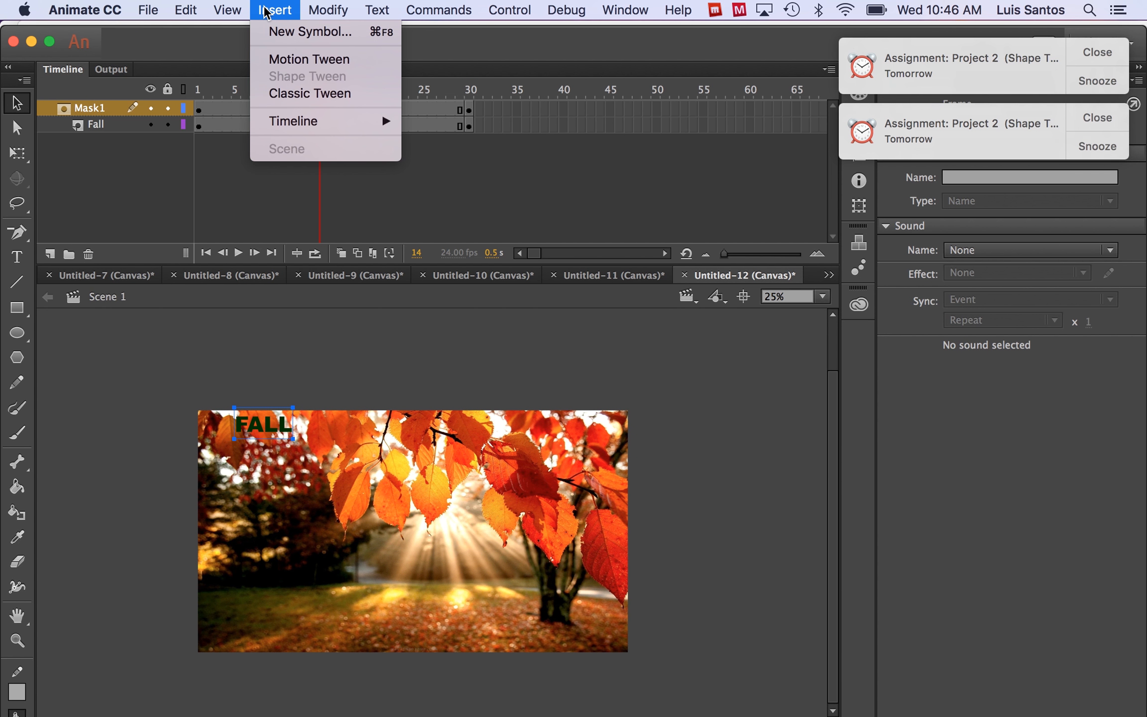
{"action": "left_click", "coordinate": [285, 95]}
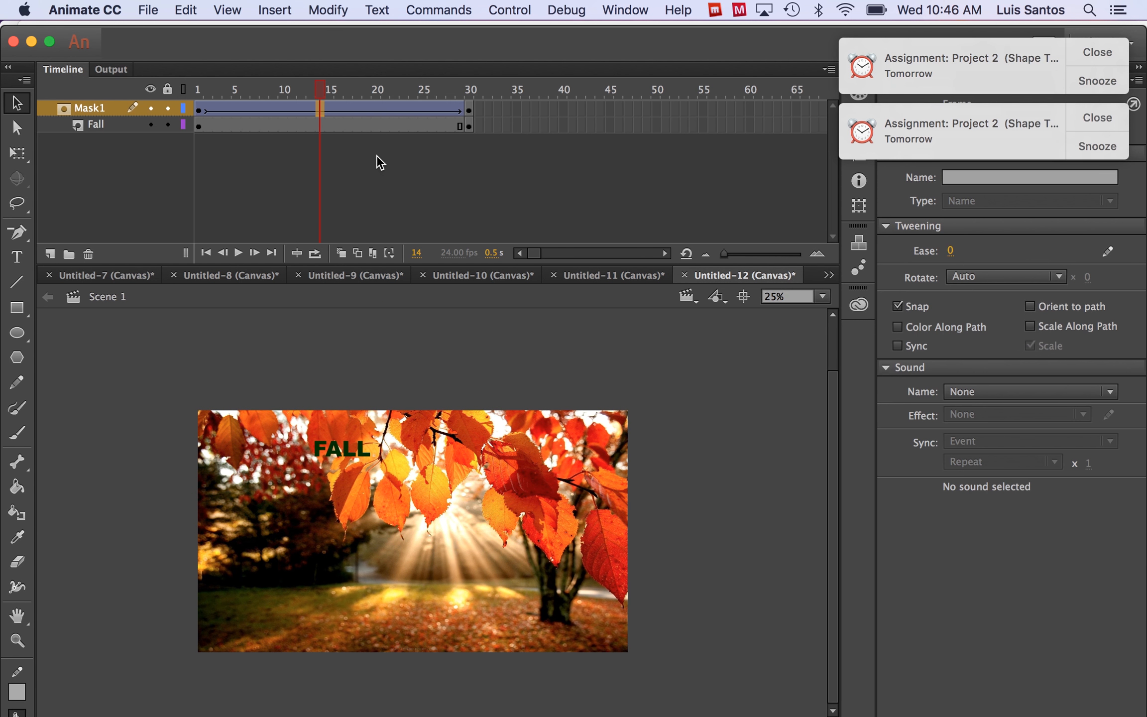
Step: Move the FALL text at frame 1 of Mask1 just outside the photo's left edge, level with its upper part
{"action": "left_click_drag", "start_coordinate": [320, 88], "coordinate": [198, 89]}
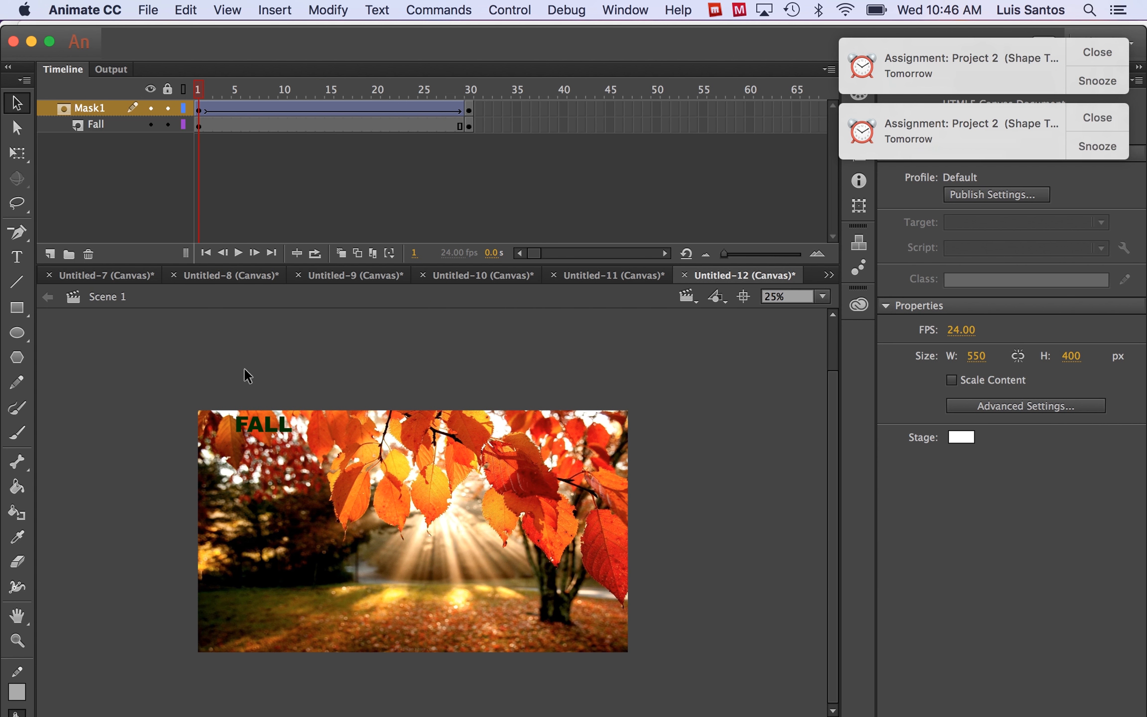
{"action": "left_click", "coordinate": [201, 111]}
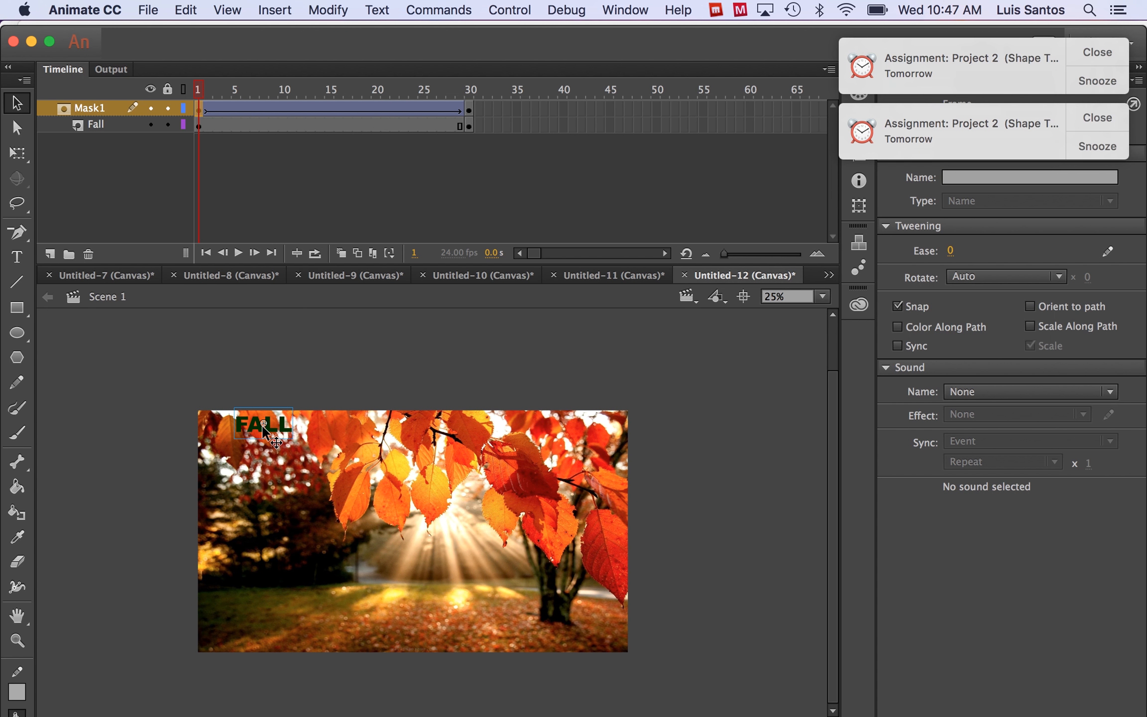
{"action": "left_click_drag", "start_coordinate": [264, 431], "coordinate": [169, 434]}
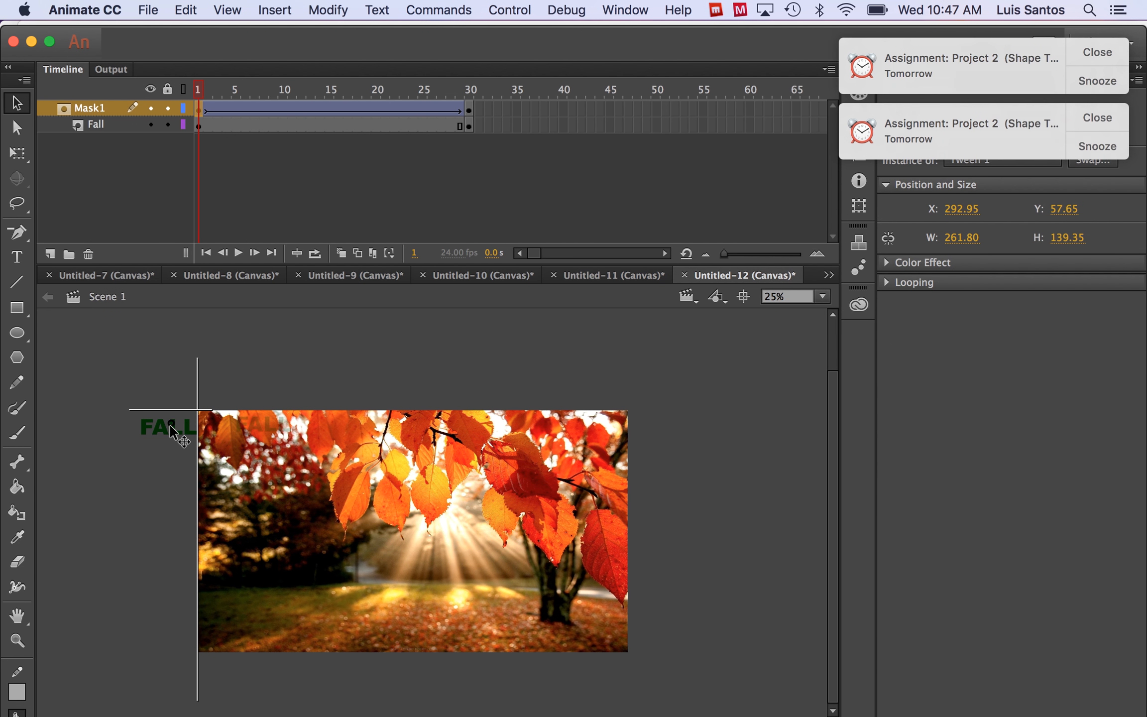
Step: Scrub through the Mask1 tween to frame 30 and examine the FALL text on the photo up close
{"action": "left_click_drag", "start_coordinate": [198, 91], "coordinate": [473, 141]}
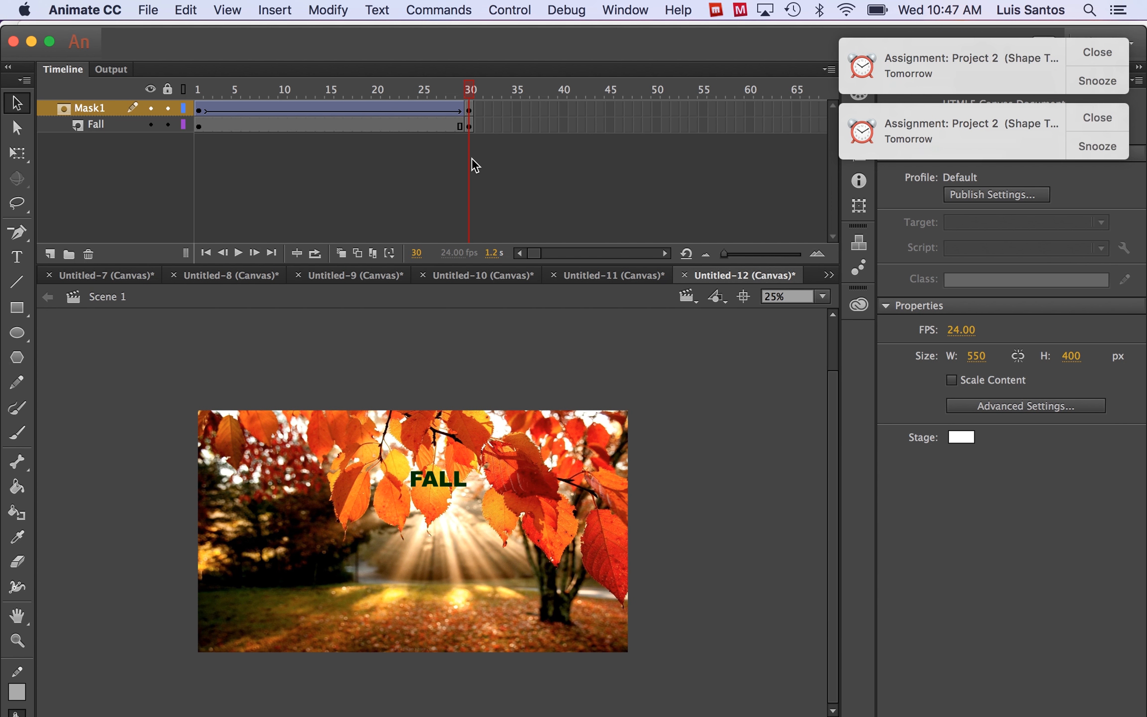
{"action": "key", "text": "super+equal"}
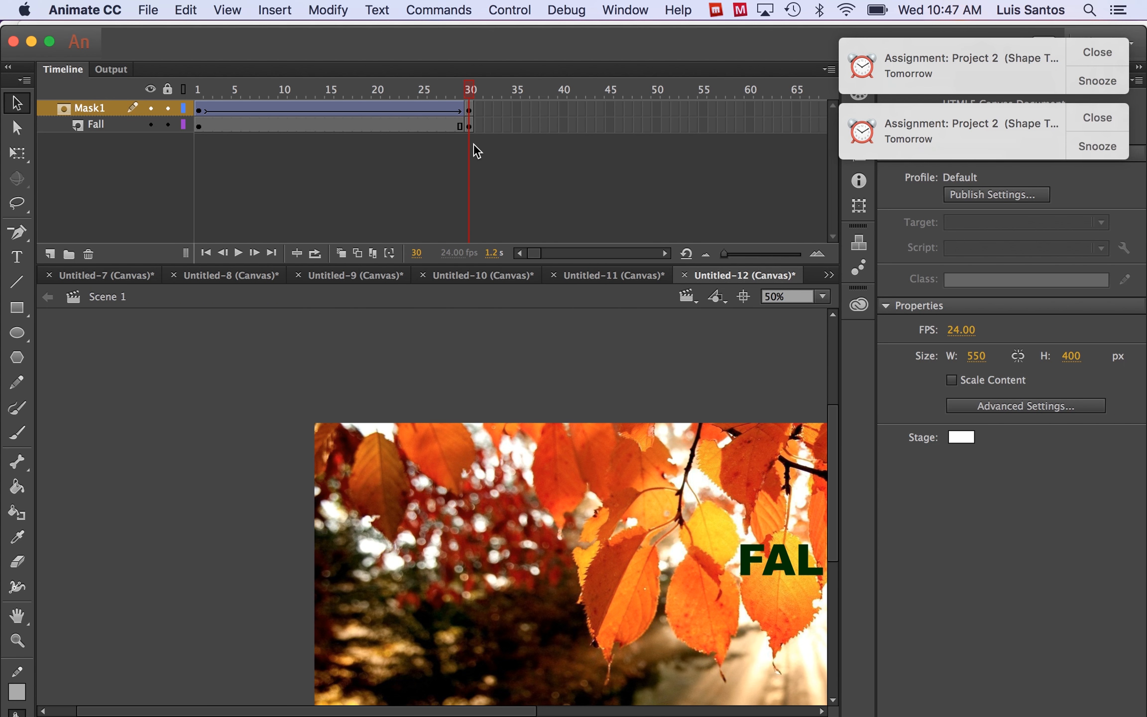
{"action": "key", "text": "super+equal"}
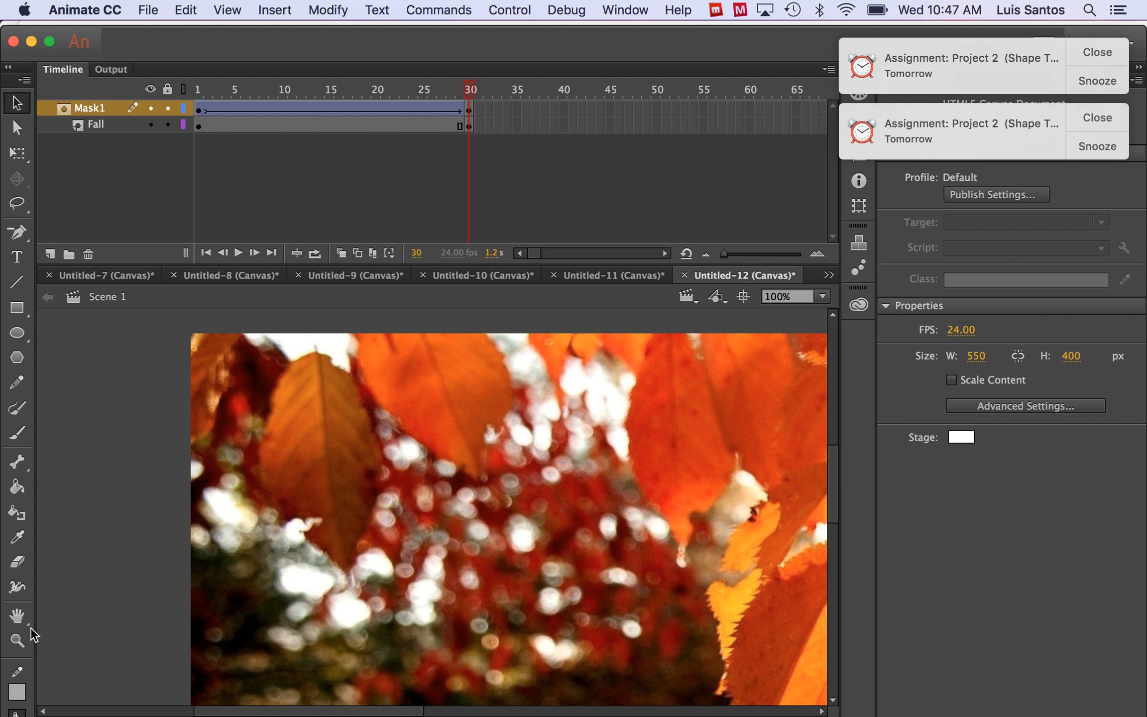
{"action": "left_click", "coordinate": [19, 620]}
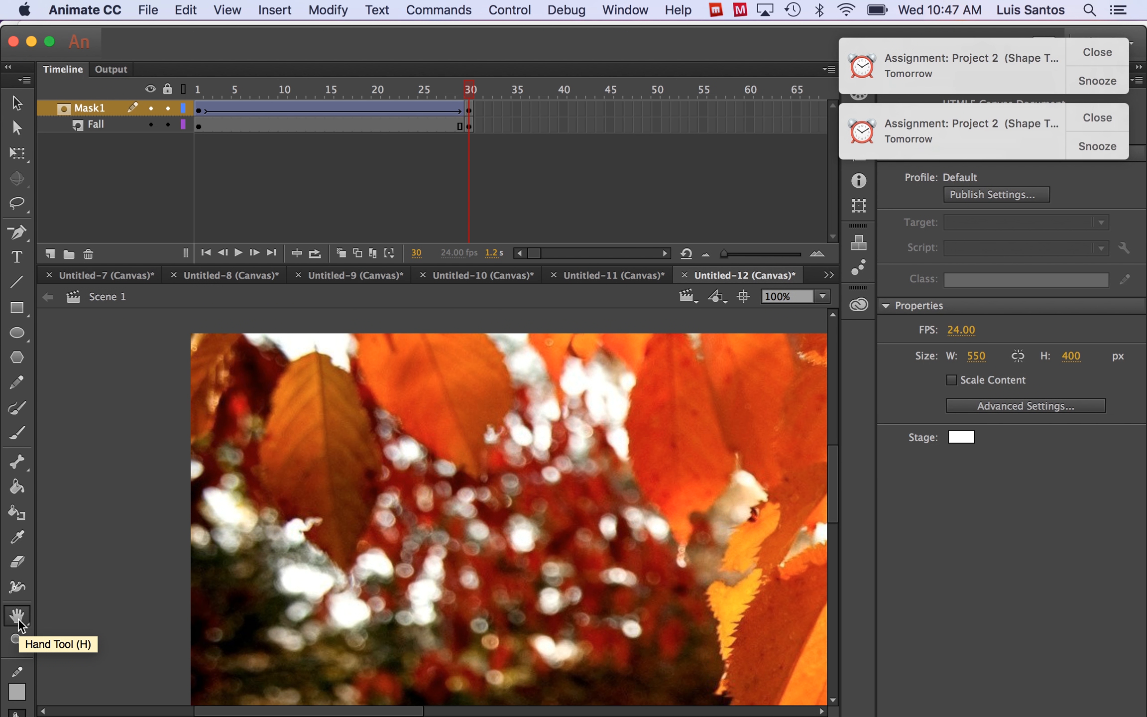
{"action": "left_click_drag", "start_coordinate": [501, 586], "coordinate": [191, 520]}
{"action": "left_click_drag", "start_coordinate": [508, 530], "coordinate": [338, 482]}
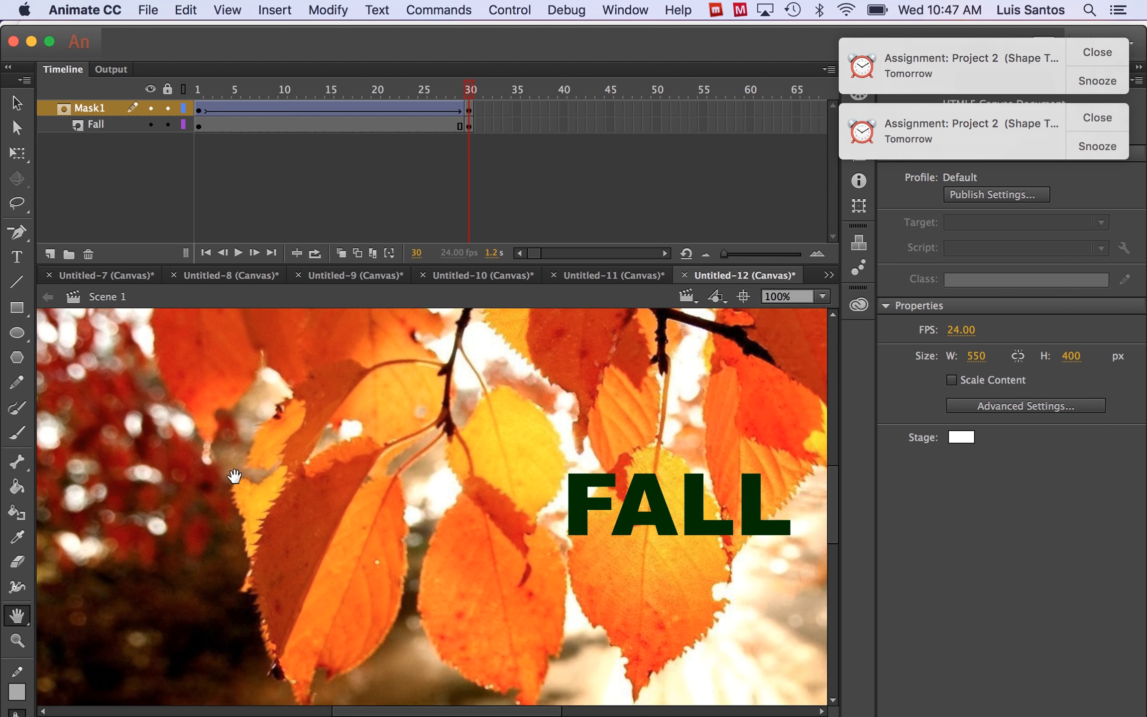
{"action": "left_click_drag", "start_coordinate": [627, 589], "coordinate": [379, 545]}
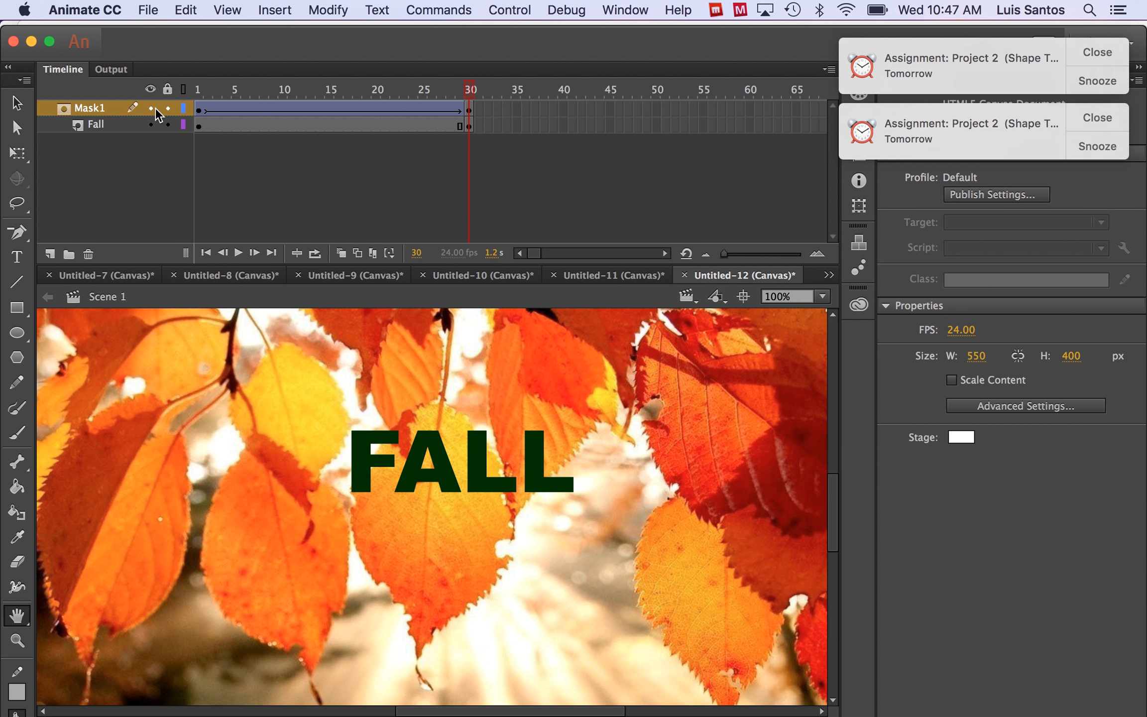
Step: Lock the Mask1 and Fall layers and scrub the timeline to preview the masked text animation
{"action": "left_click", "coordinate": [168, 125]}
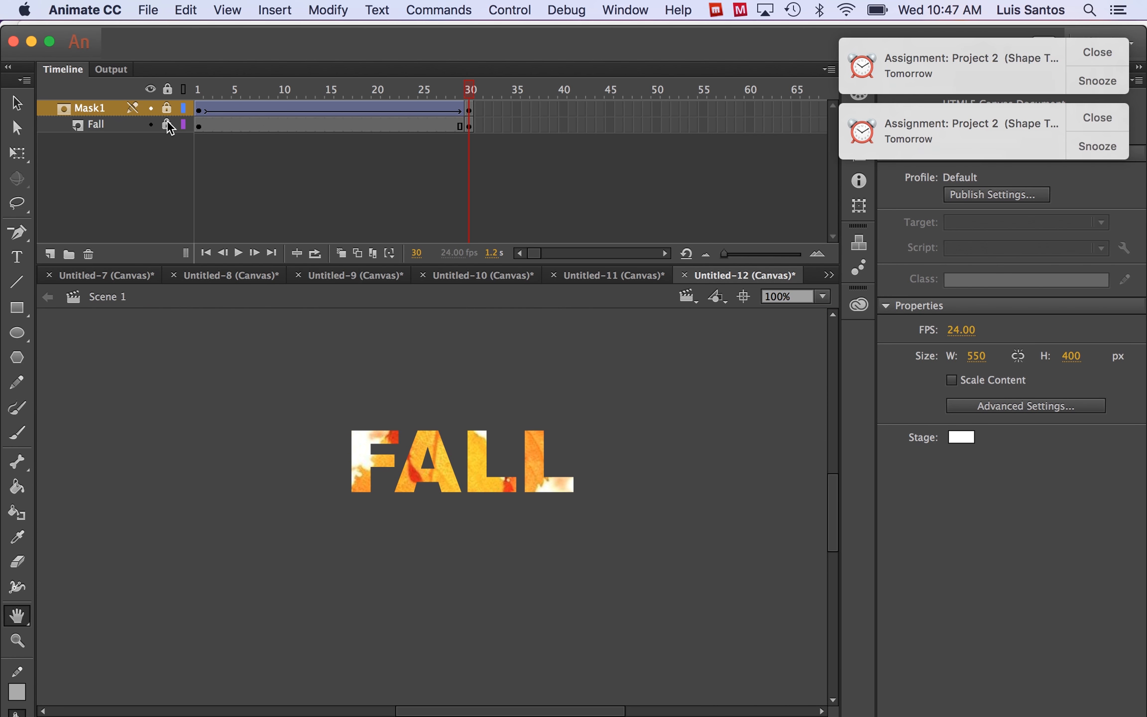
{"action": "left_click_drag", "start_coordinate": [469, 89], "coordinate": [481, 113]}
{"action": "key", "text": "super+minus"}
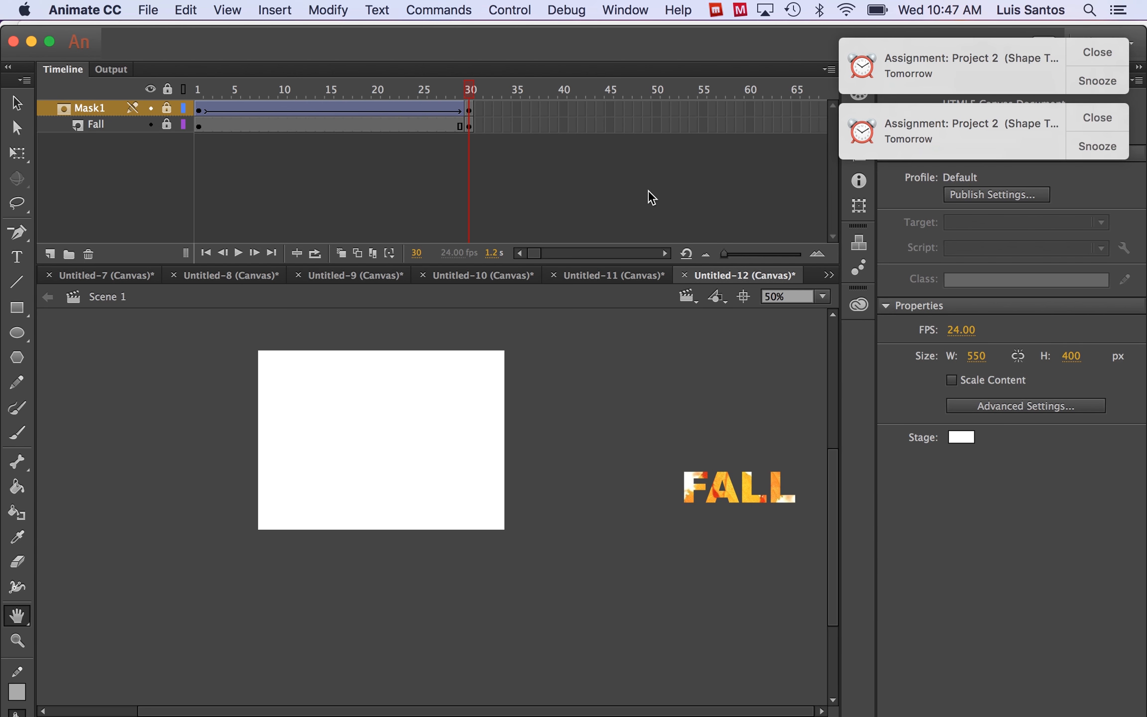
Step: Unlock the Mask1 layer at frame 30 and show the whole photo with the Selection tool active
{"action": "left_click", "coordinate": [468, 111]}
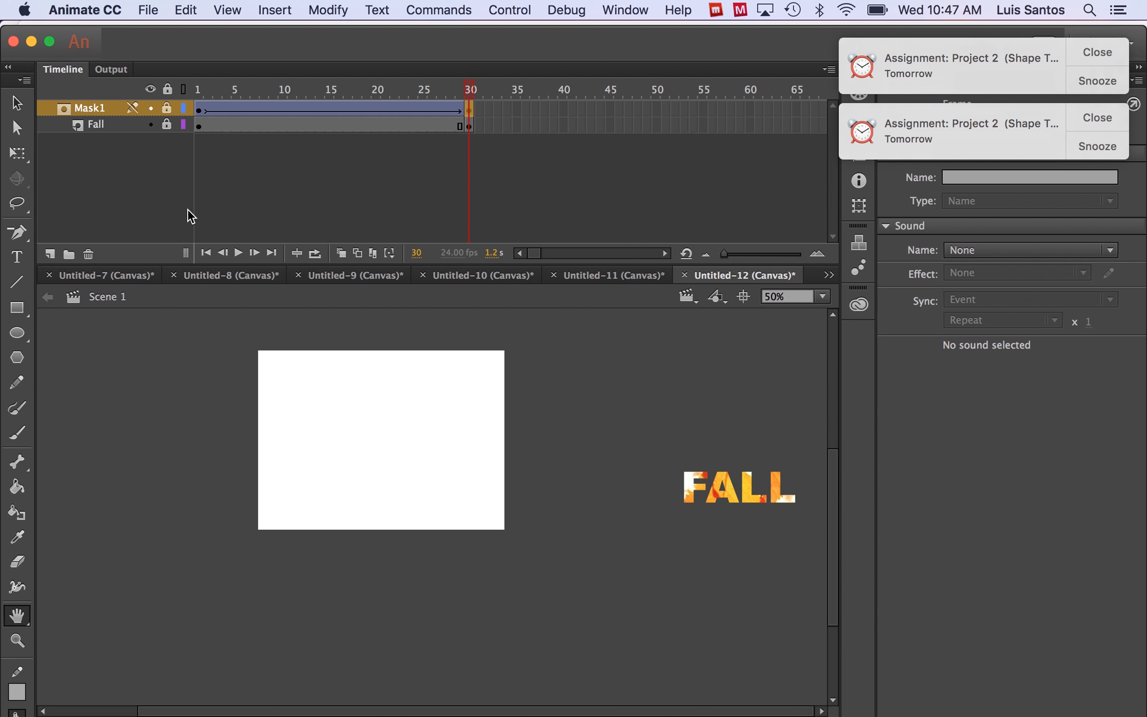
{"action": "left_click", "coordinate": [16, 103]}
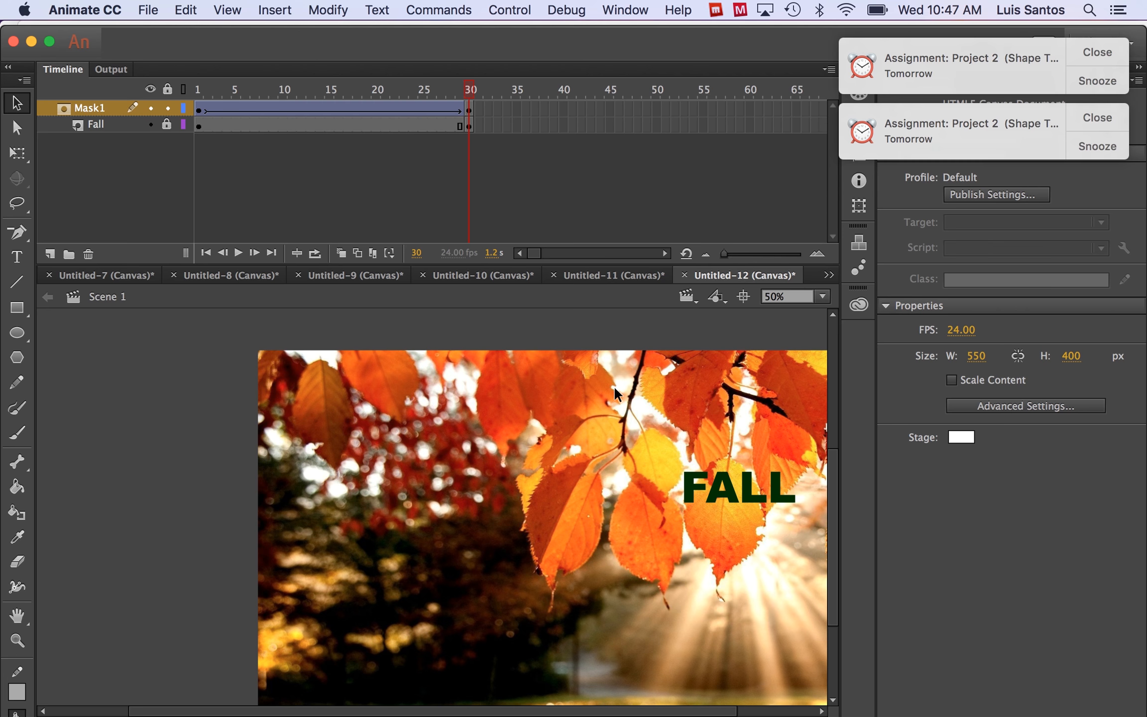
{"action": "key", "text": "super+minus"}
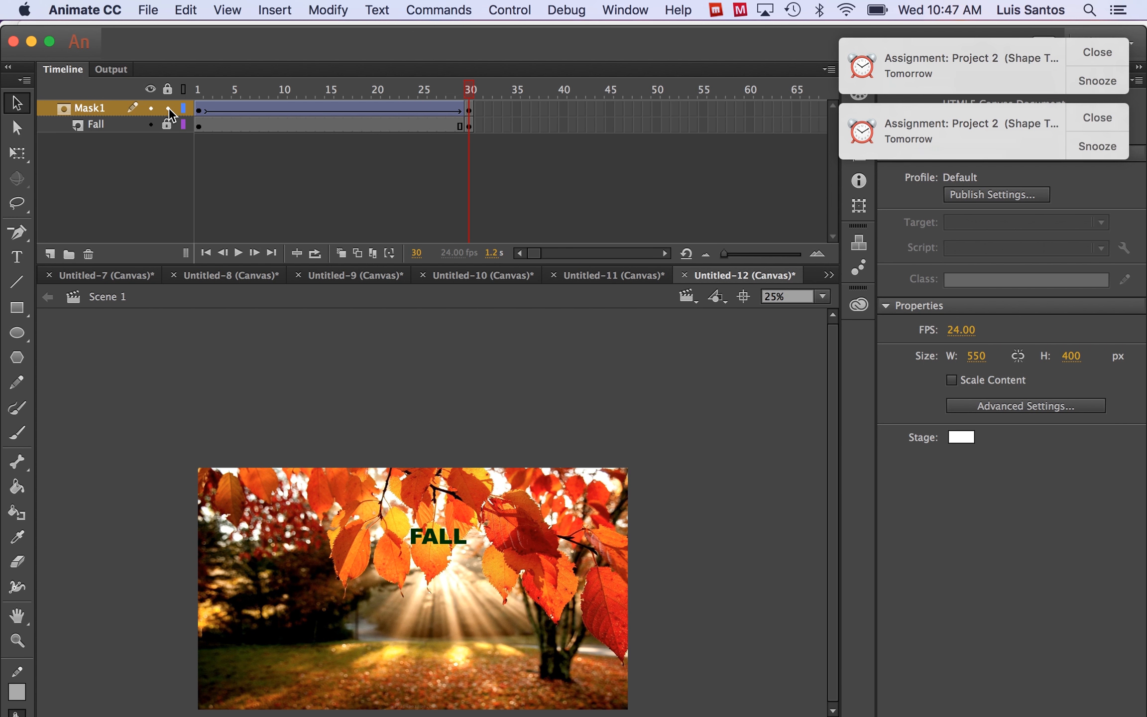
Step: Toggle the visibility of the Mask1 and Fall layers to compare the text and photo with the stage area
{"action": "left_click", "coordinate": [152, 109]}
{"action": "left_click", "coordinate": [150, 107]}
{"action": "left_click", "coordinate": [151, 126]}
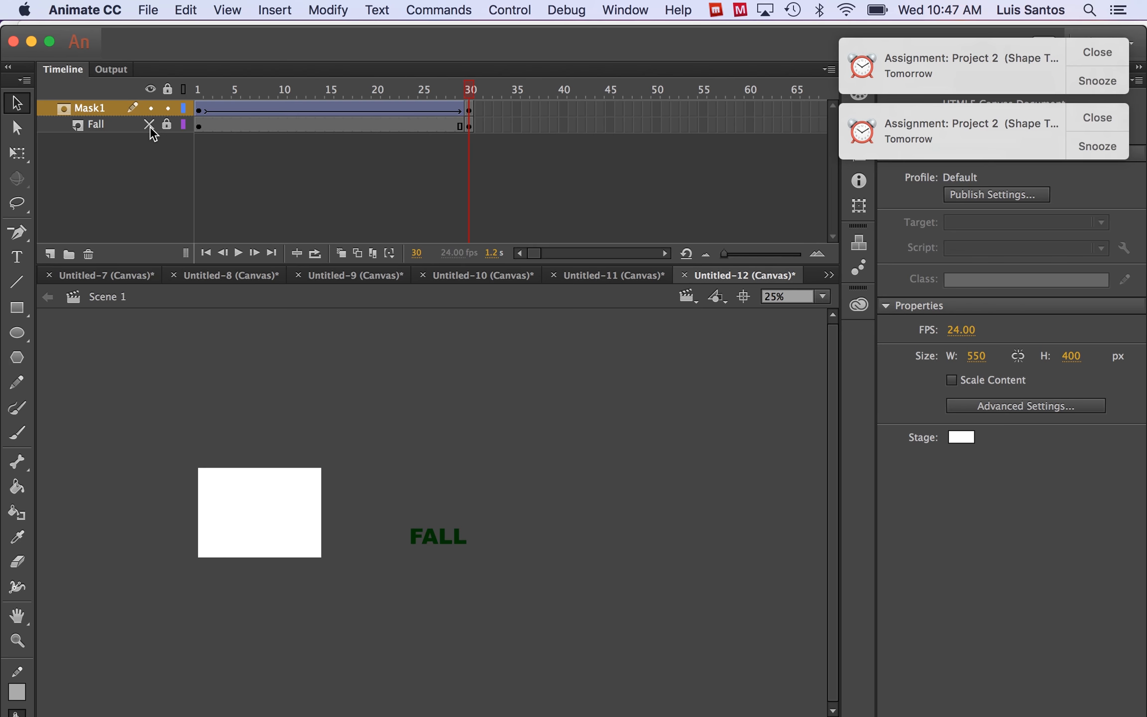
{"action": "left_click", "coordinate": [151, 126]}
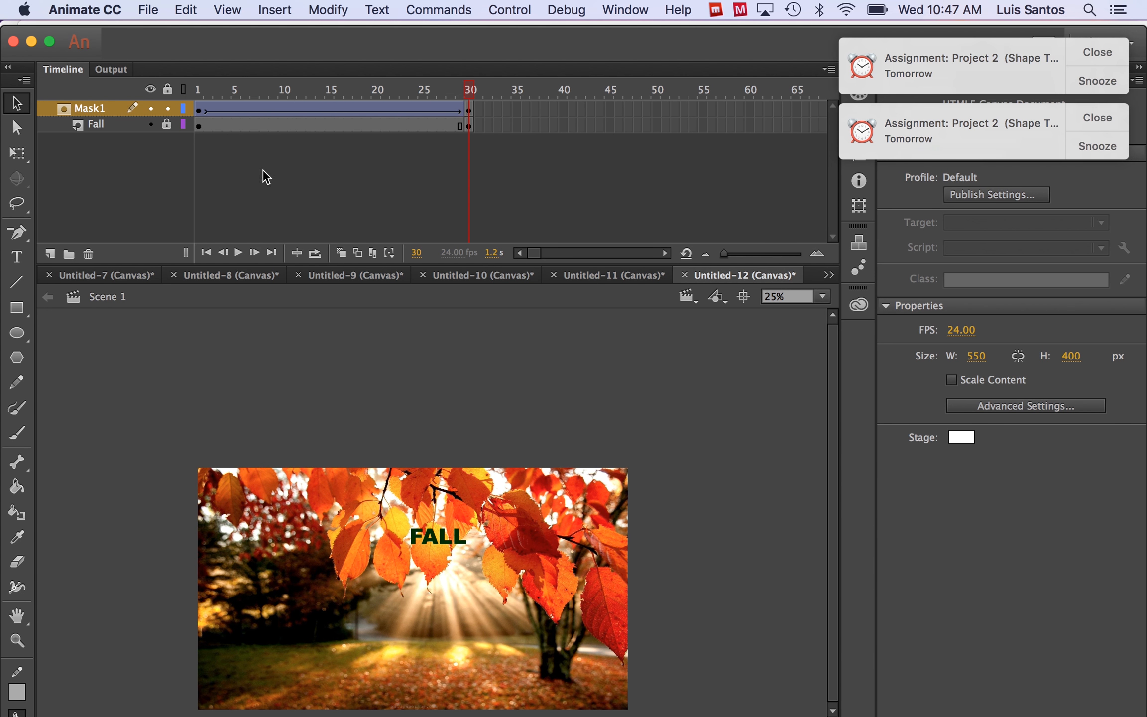
Step: Unlock the Fall layer and scale its photo at frame 30 to about 616 by 400 px, covering the stage
{"action": "left_click", "coordinate": [168, 125]}
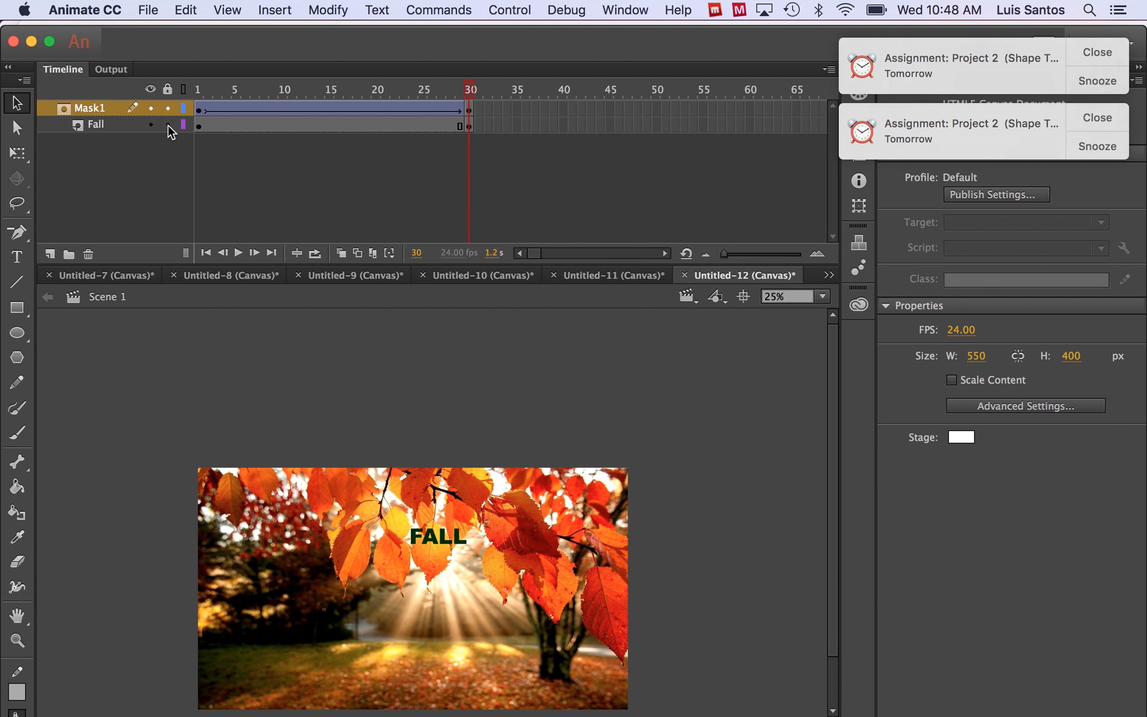
{"action": "left_click", "coordinate": [258, 500]}
{"action": "left_click", "coordinate": [17, 153]}
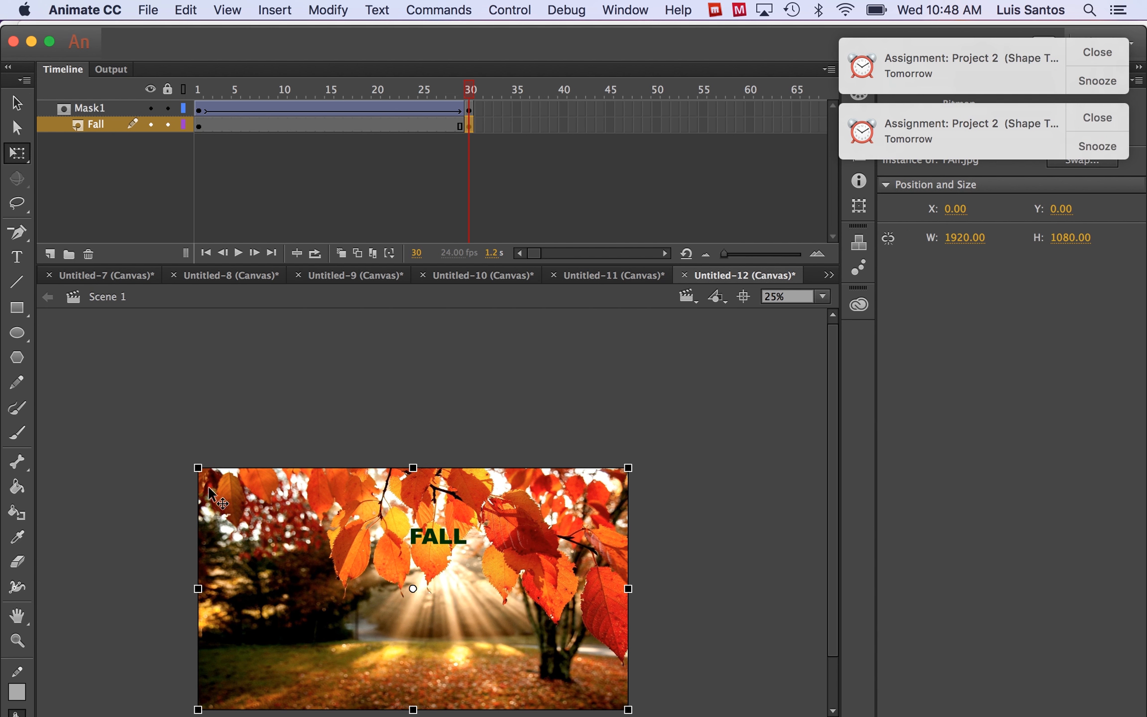
{"action": "left_click_drag", "start_coordinate": [198, 468], "coordinate": [216, 500]}
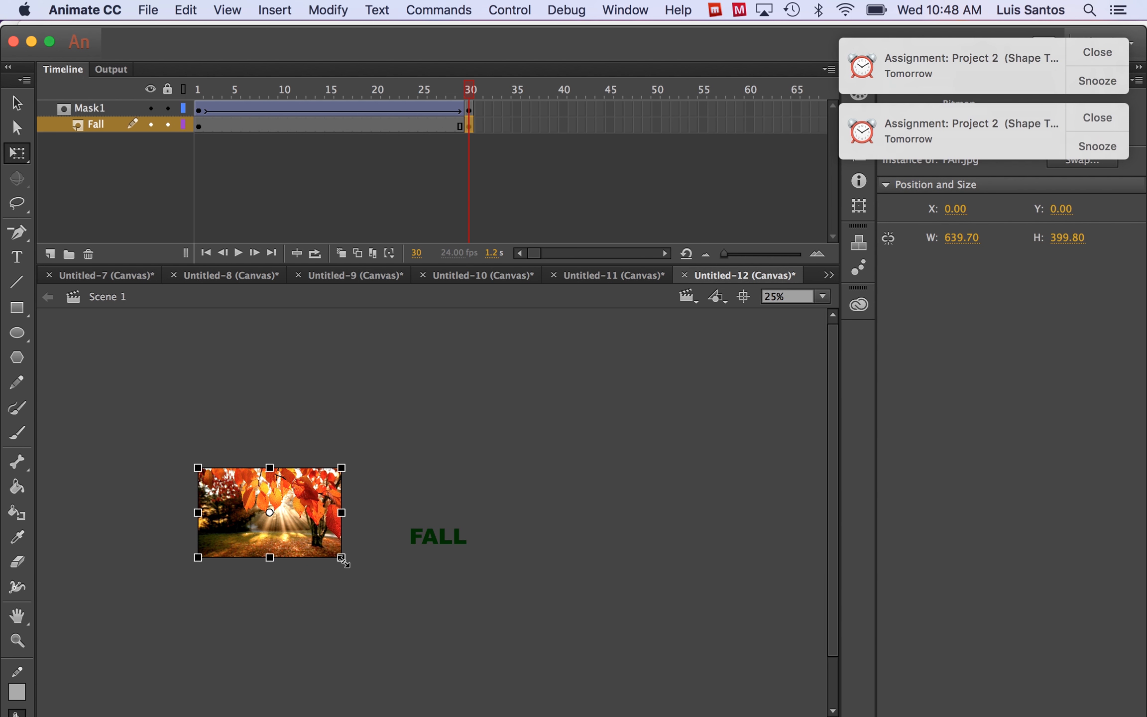
{"action": "mouse_move", "coordinate": [341, 558]}
{"action": "left_mouse_down"}
{"action": "mouse_move", "coordinate": [303, 556]}
{"action": "mouse_move", "coordinate": [321, 556]}
{"action": "left_mouse_up"}
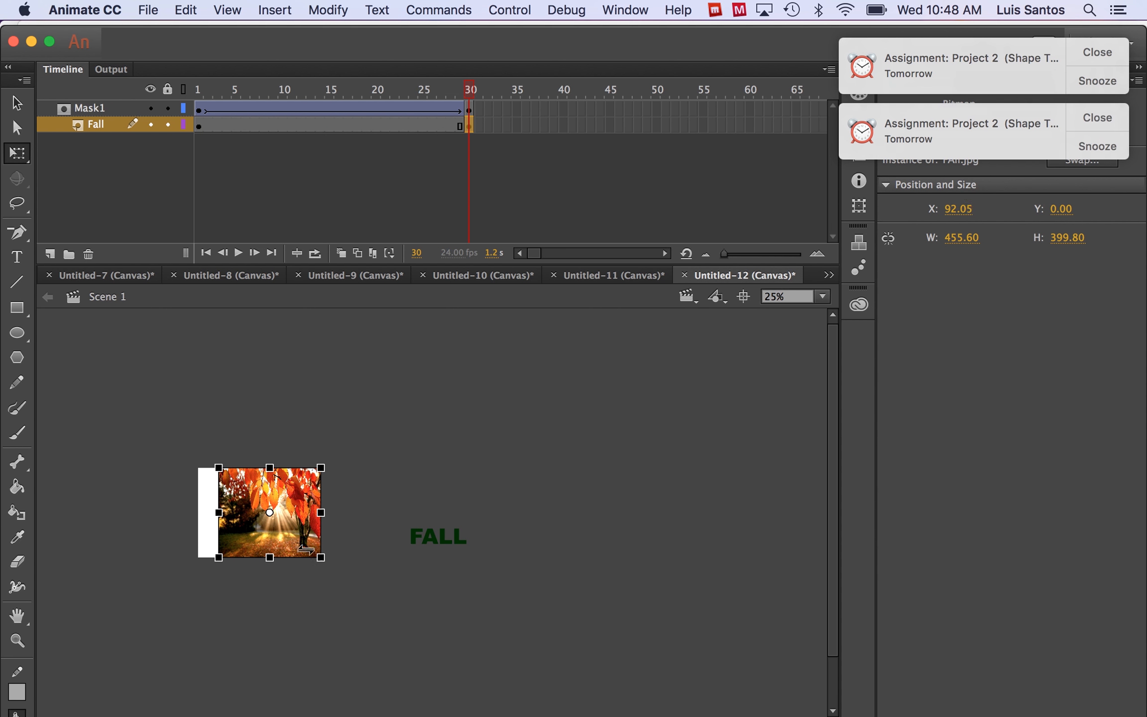
{"action": "left_click_drag", "start_coordinate": [248, 510], "coordinate": [227, 511]}
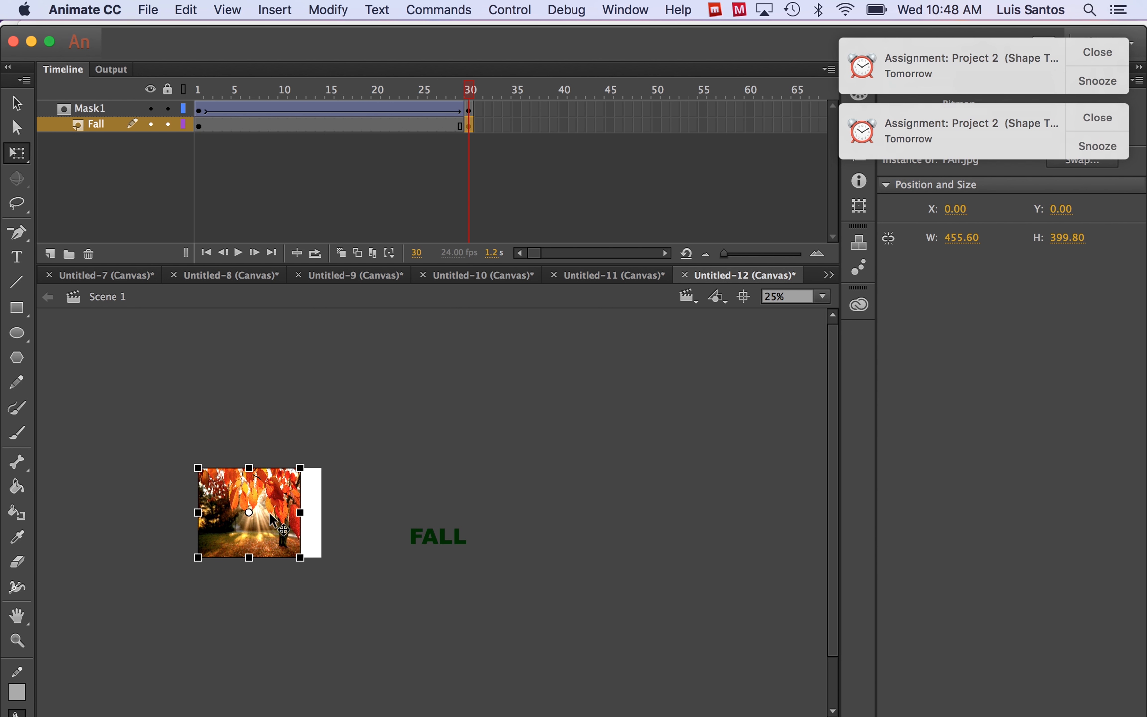
{"action": "mouse_move", "coordinate": [299, 513]}
{"action": "left_mouse_down"}
{"action": "mouse_move", "coordinate": [320, 512]}
{"action": "mouse_move", "coordinate": [287, 508]}
{"action": "left_mouse_up"}
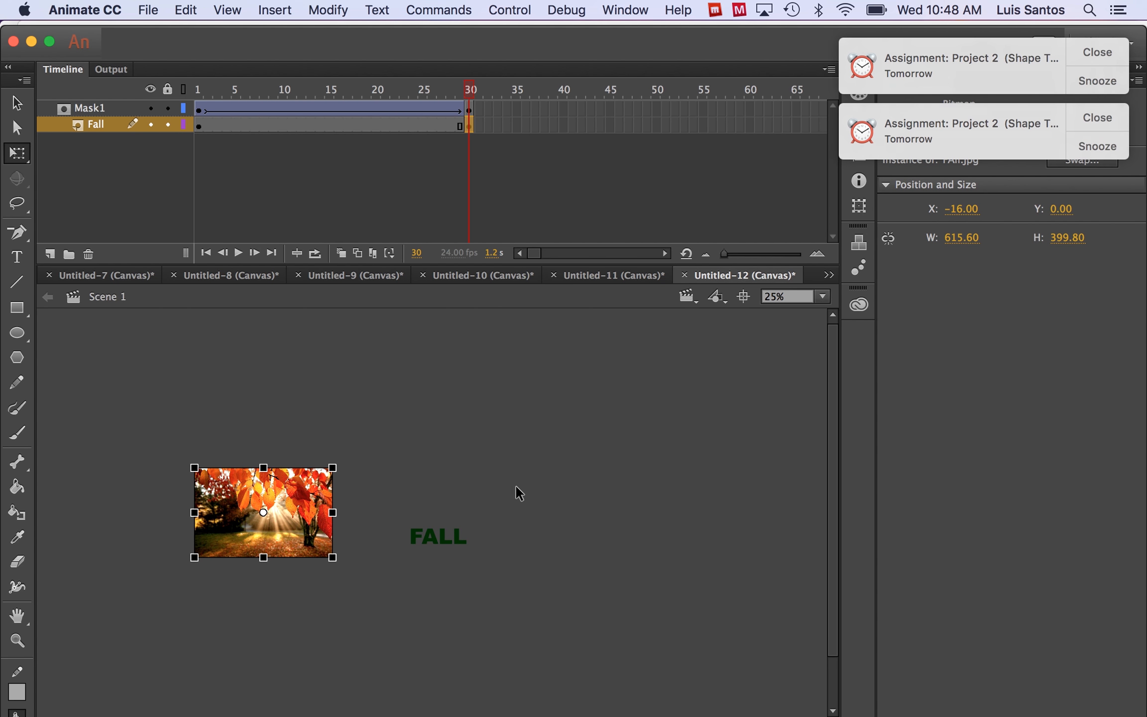
Step: Move the FALL text at frame 30 onto the resized photo, at about X 288, Y 86
{"action": "left_click", "coordinate": [465, 126]}
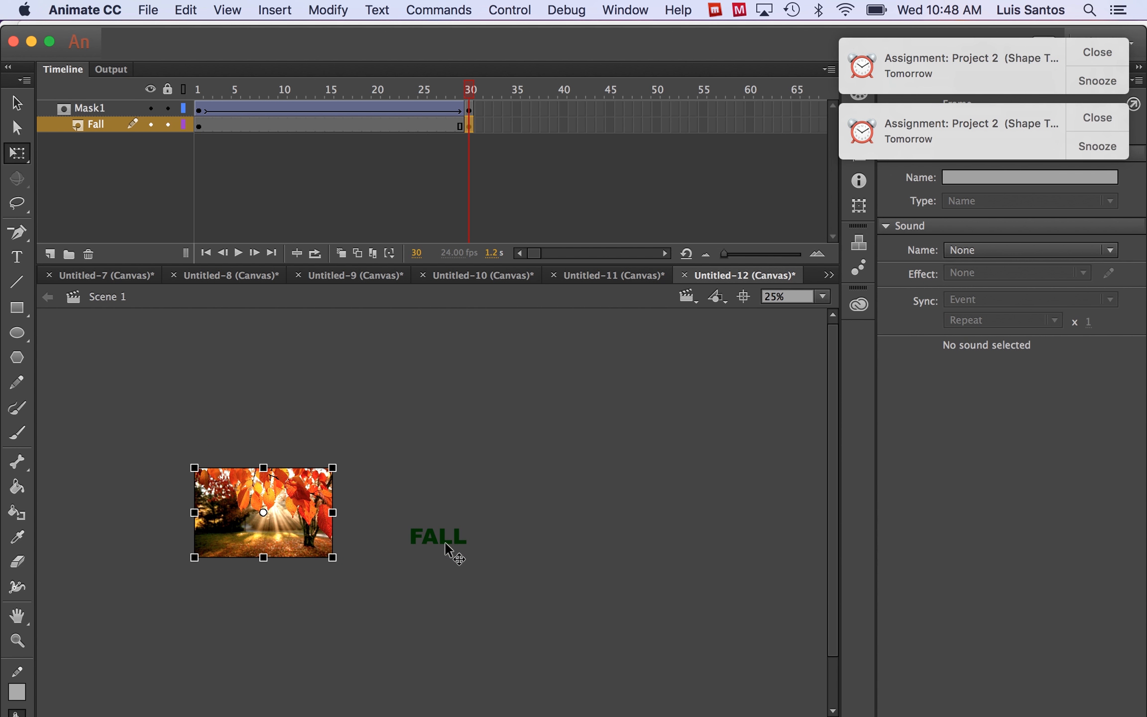
{"action": "left_click_drag", "start_coordinate": [446, 550], "coordinate": [268, 507]}
{"action": "key", "text": "super+equal"}
{"action": "key", "text": "super+equal"}
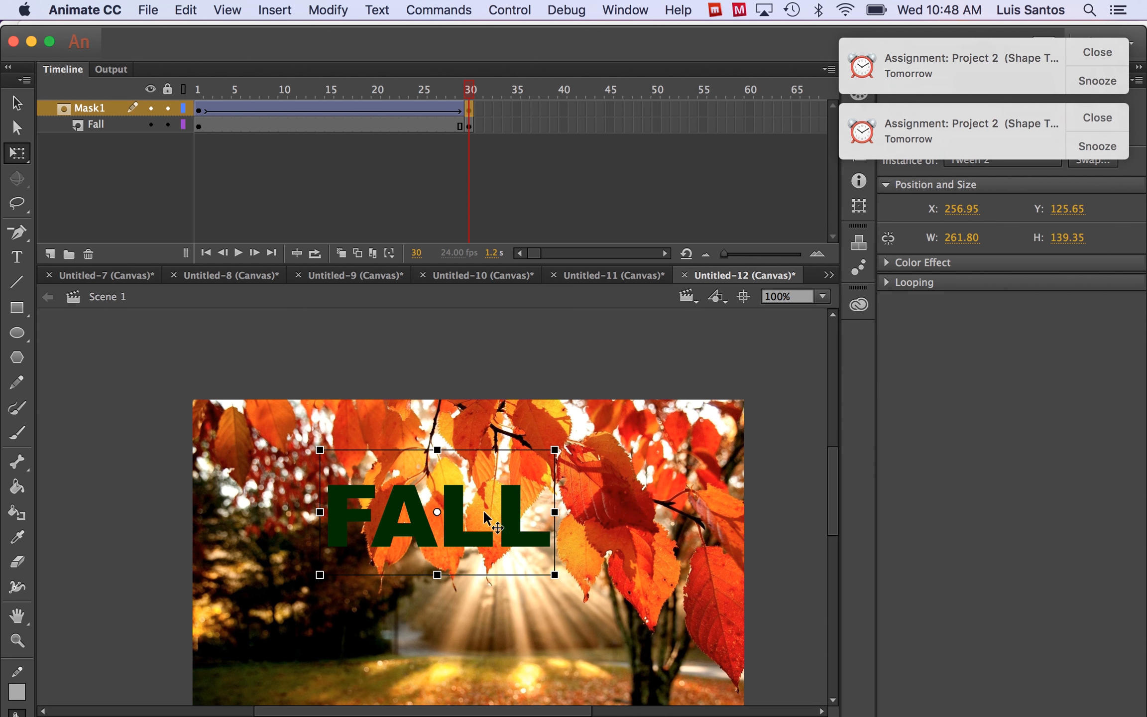
{"action": "left_click_drag", "start_coordinate": [486, 509], "coordinate": [512, 475]}
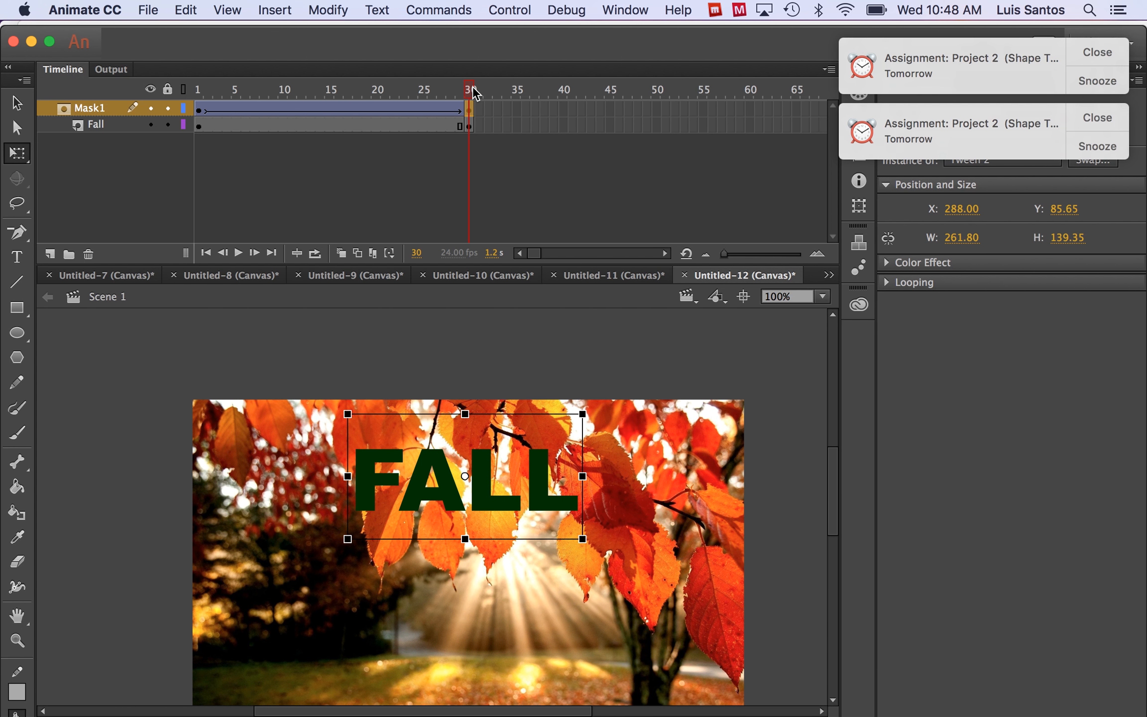
Step: Lock the Mask1 and Fall layers again and scrub the timeline to preview the masked text over the stage
{"action": "left_click", "coordinate": [168, 108]}
{"action": "left_click", "coordinate": [169, 124]}
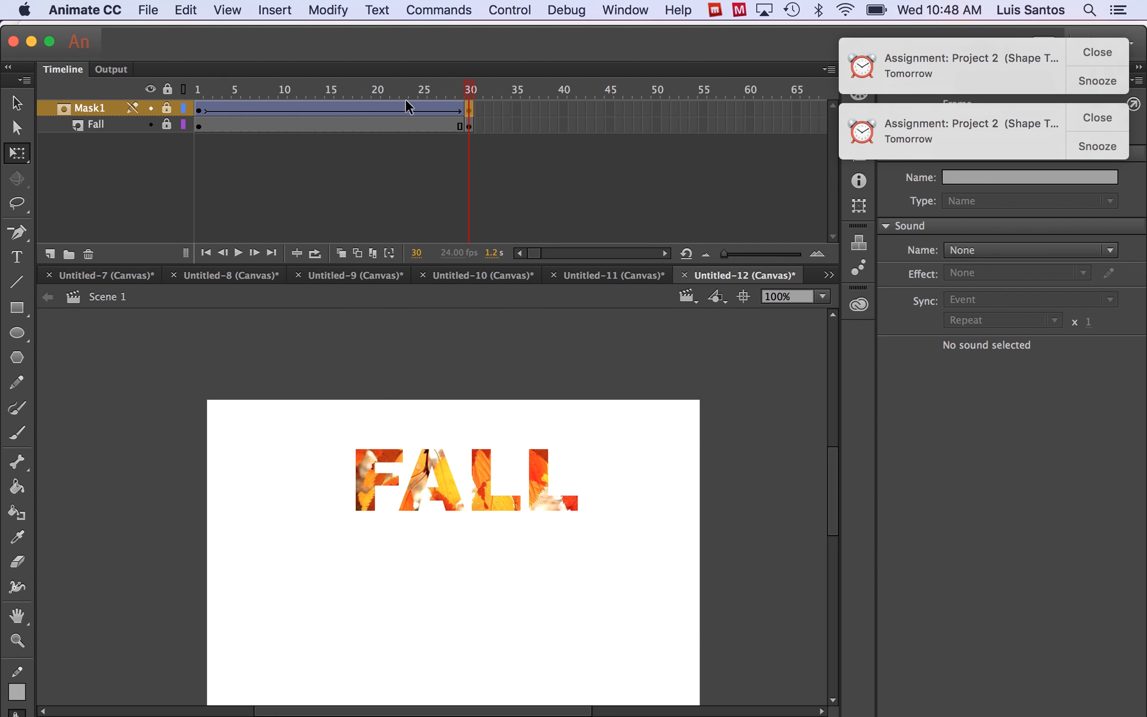
{"action": "left_click_drag", "start_coordinate": [477, 86], "coordinate": [497, 106]}
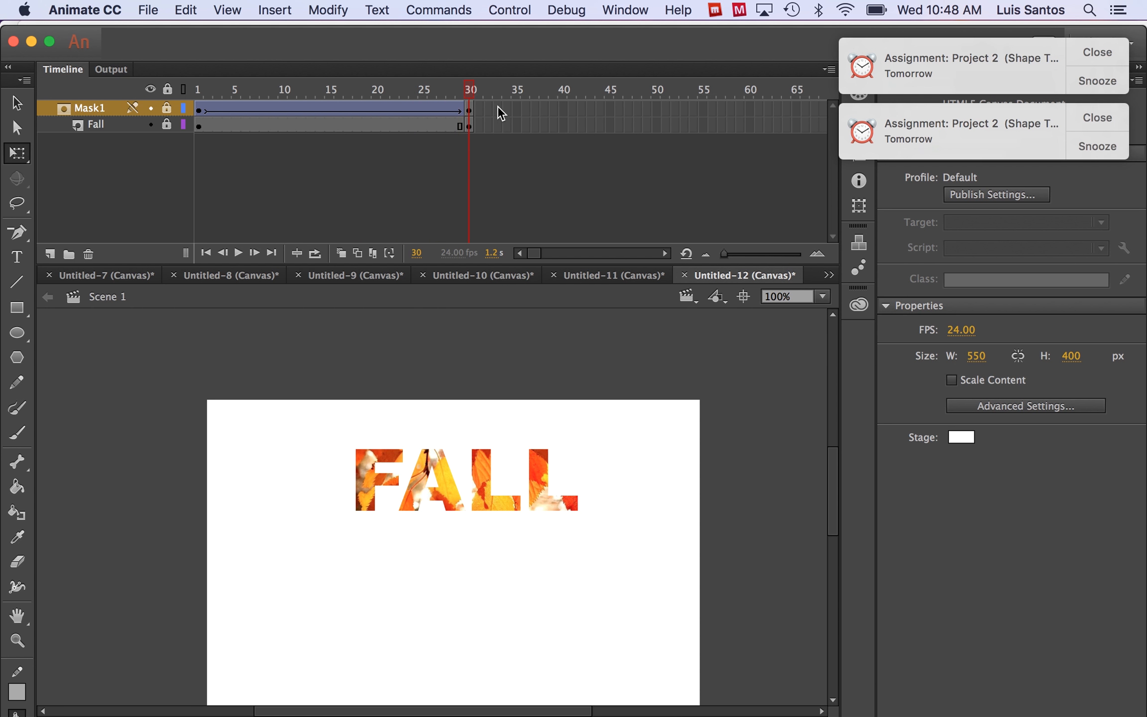
Step: Set the stage background colour to light lavender
{"action": "left_click", "coordinate": [963, 437]}
{"action": "left_click", "coordinate": [962, 438]}
{"action": "left_click", "coordinate": [962, 437]}
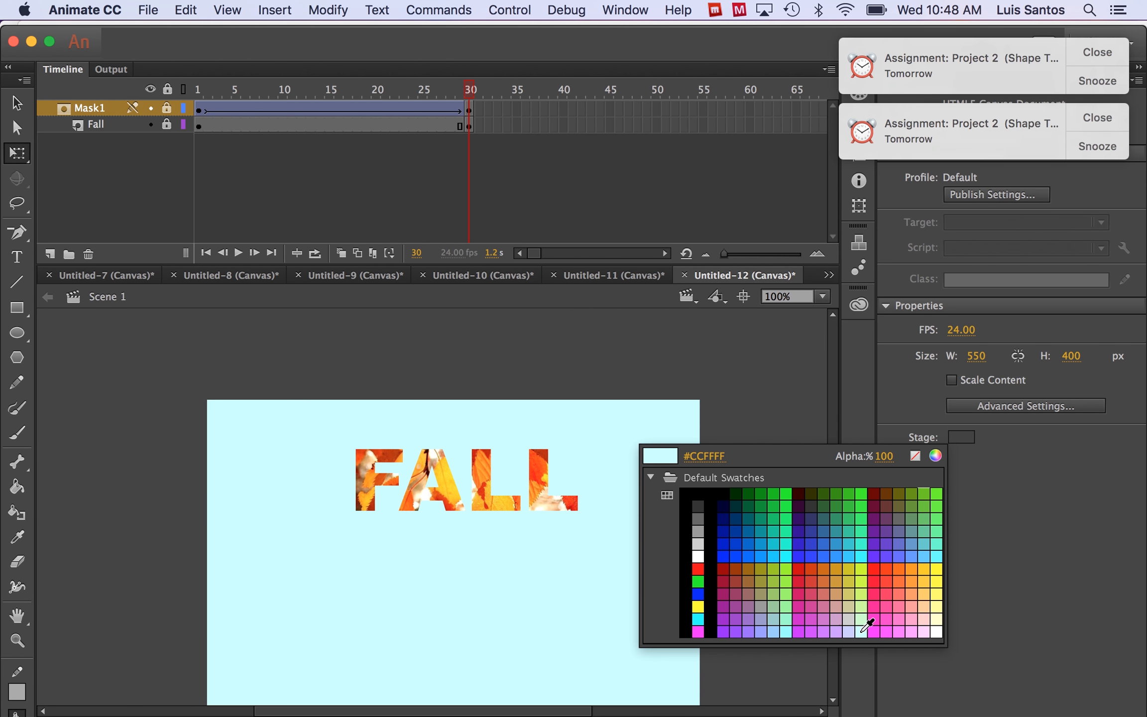
{"action": "left_click", "coordinate": [846, 627]}
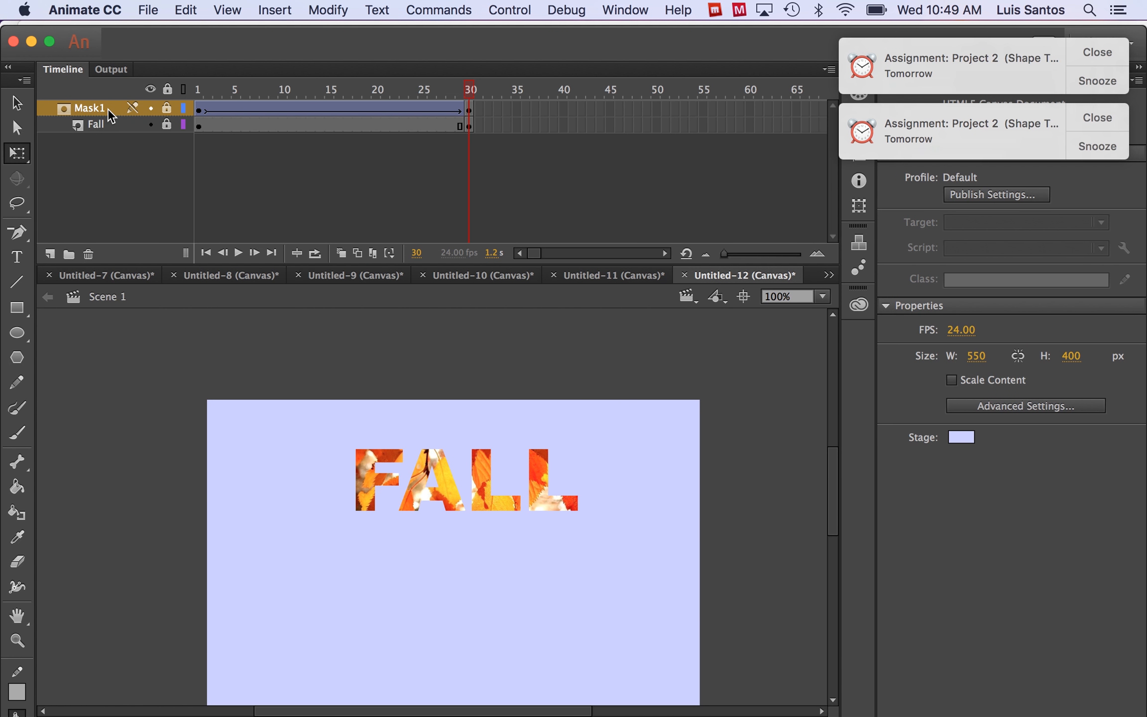
Step: Select the whole Mask1 layer in the timeline
{"action": "left_click", "coordinate": [47, 104]}
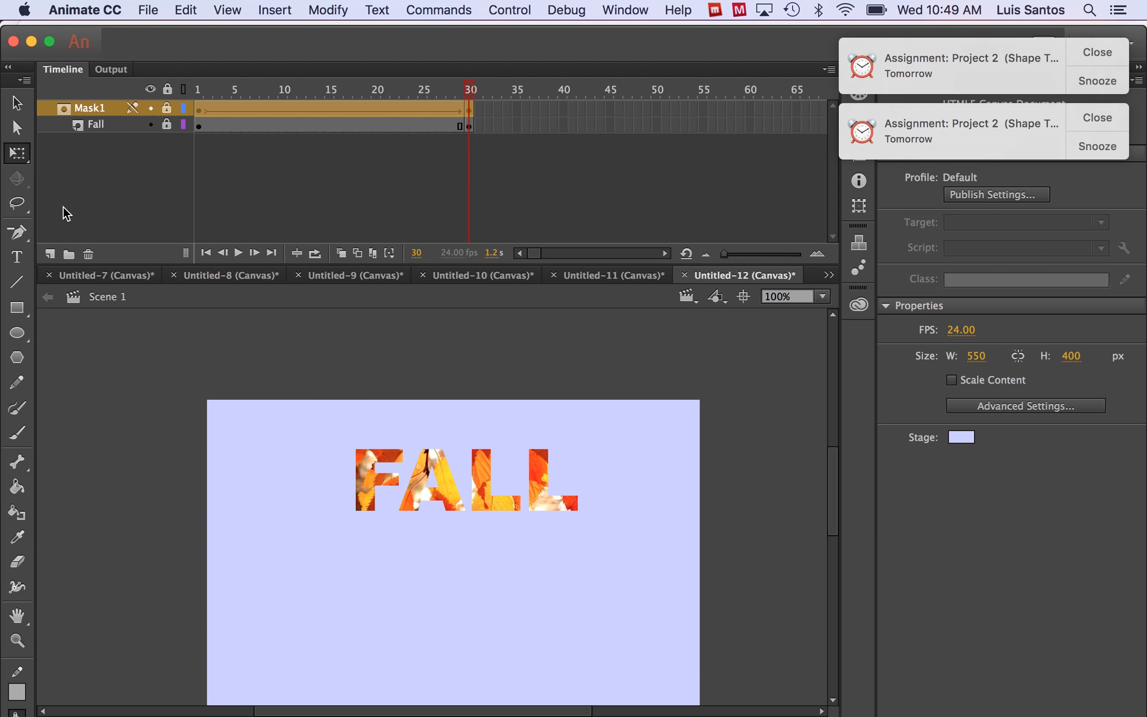